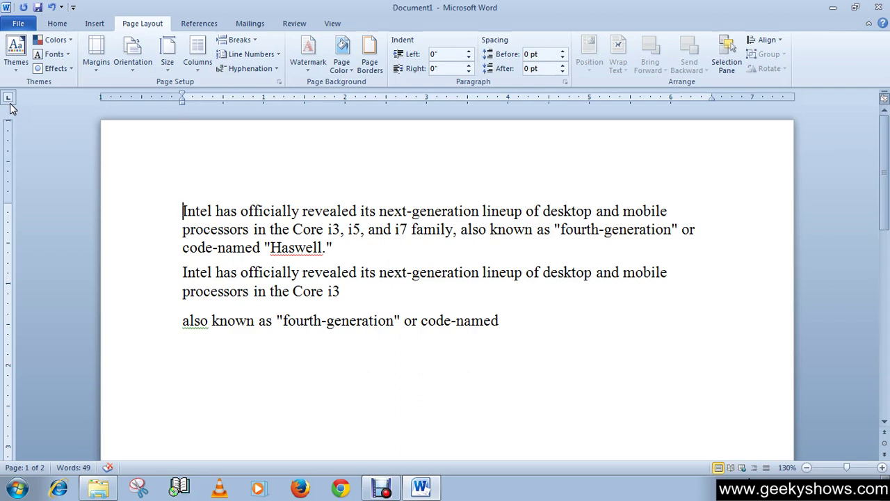
# Step: Enter the sample text "ffgfgfgfgffgfhgfgfg" below the last paragraph and start a new line
pyautogui.click(188, 360)
pyautogui.write('ffgfgfgfgffgf')
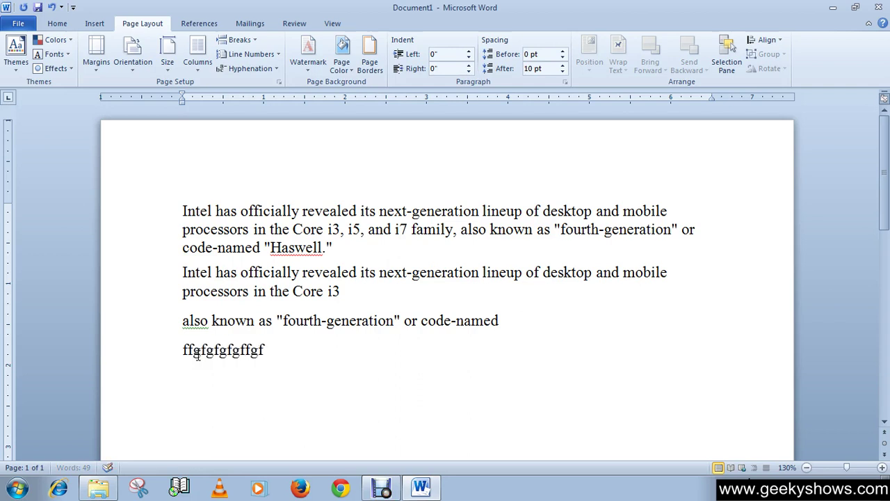
pyautogui.write('hgfgfg')
pyautogui.press('Return')
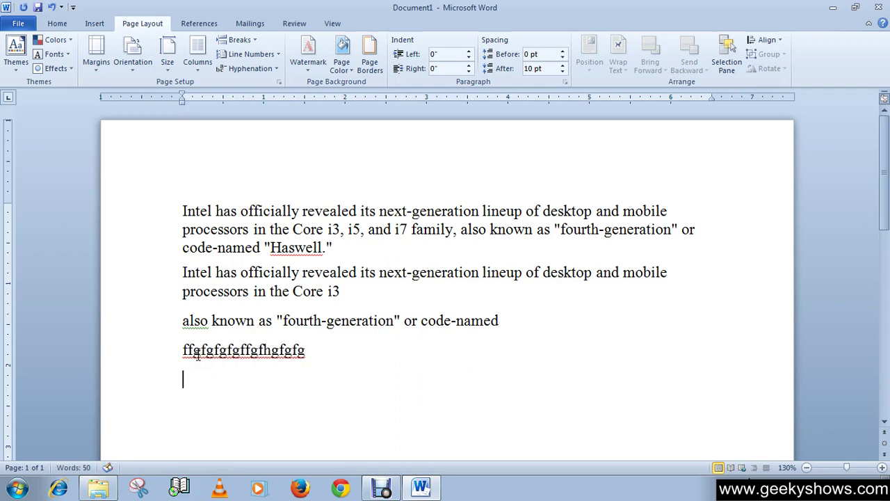
# Step: Cycle the tab selector through the Right, Decimal, Bar, First Line Indent and Hanging Indent types back to Left Tab
pyautogui.click(10, 102)
pyautogui.click(9, 101)
pyautogui.click(9, 101)
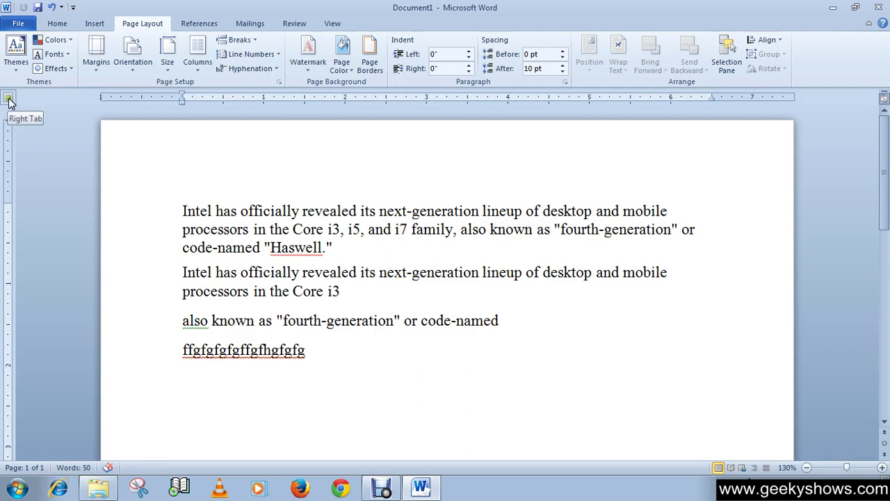
pyautogui.click(11, 101)
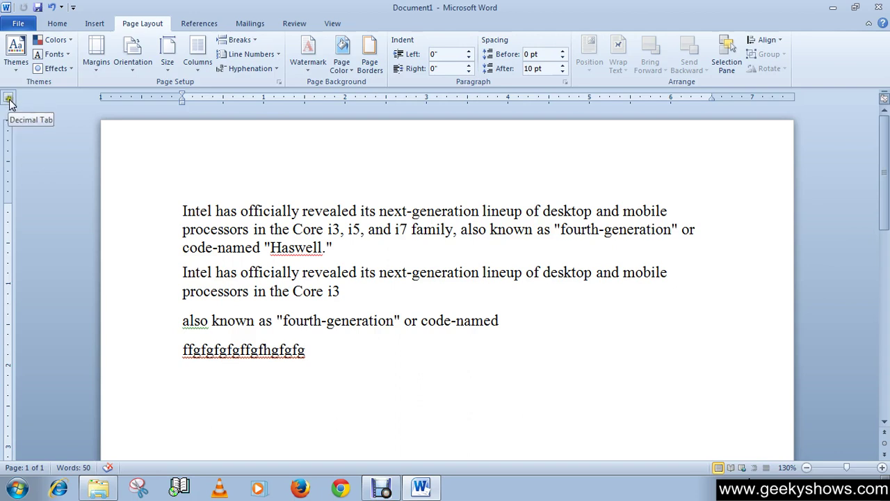
pyautogui.click(9, 102)
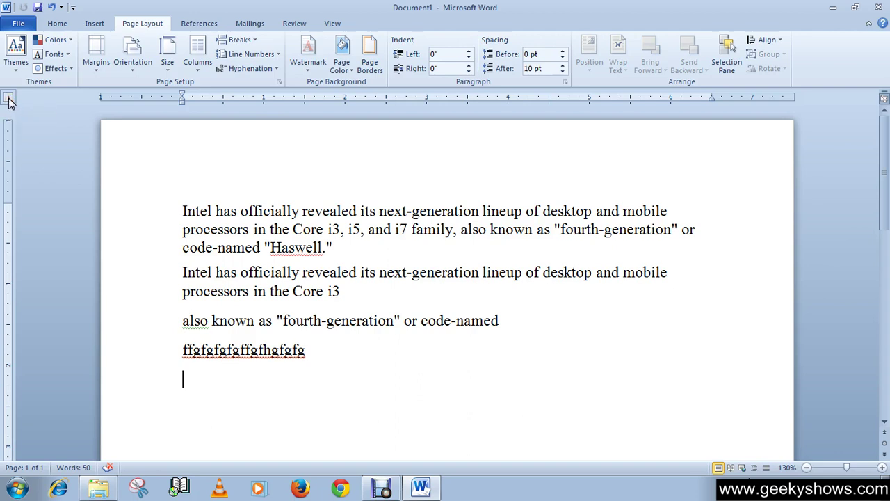
pyautogui.click(8, 100)
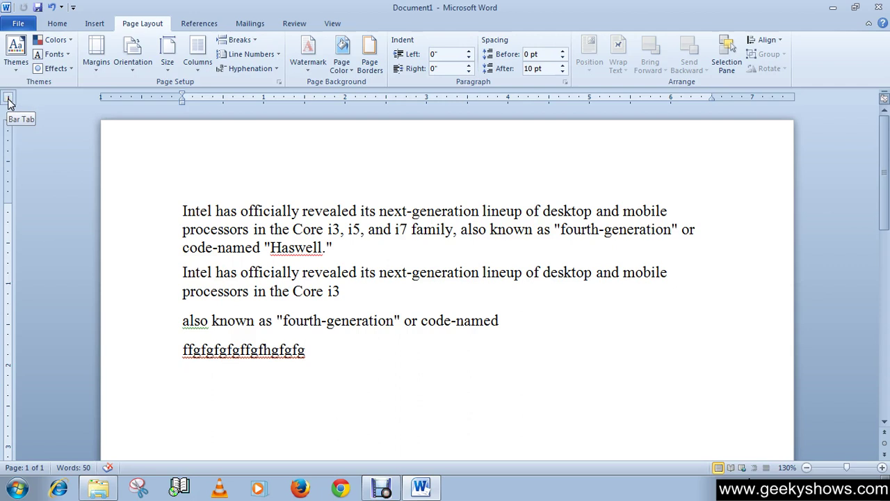
pyautogui.click(9, 100)
pyautogui.click(8, 101)
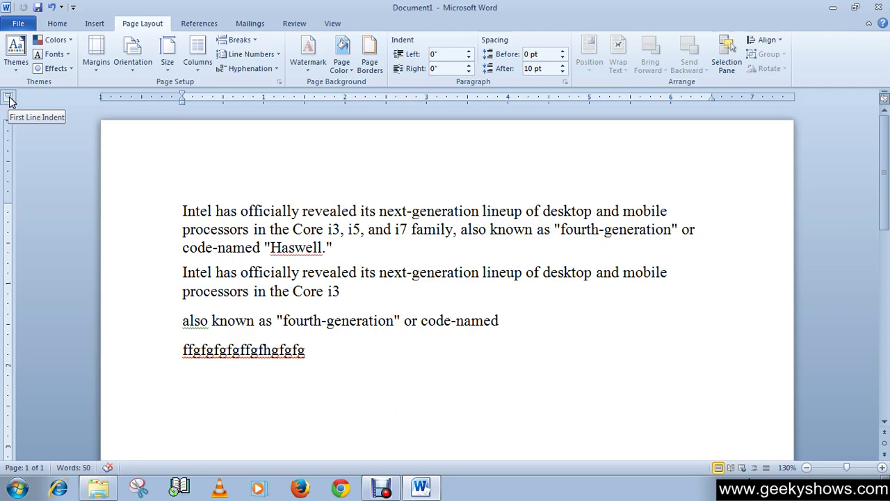
pyautogui.click(9, 98)
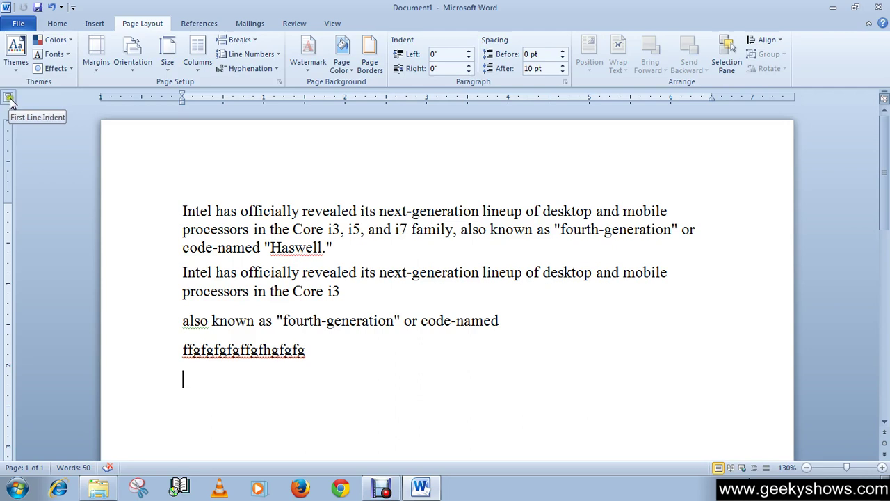
pyautogui.click(9, 98)
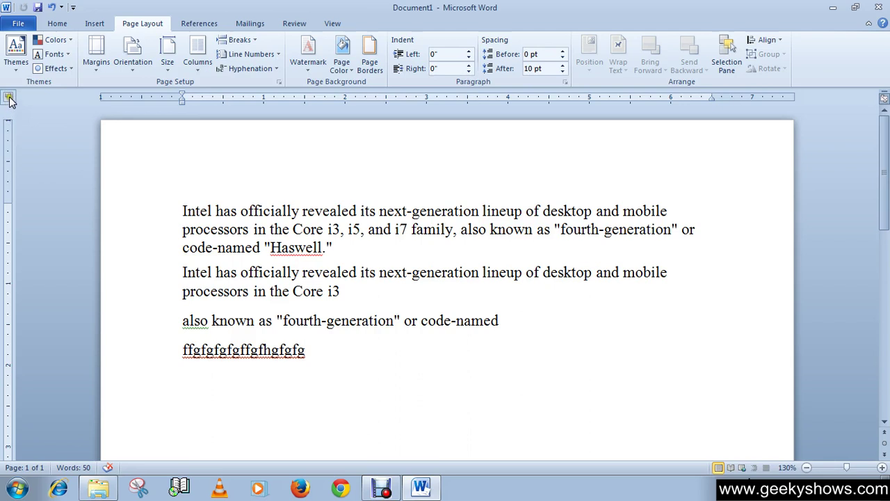
pyautogui.click(9, 98)
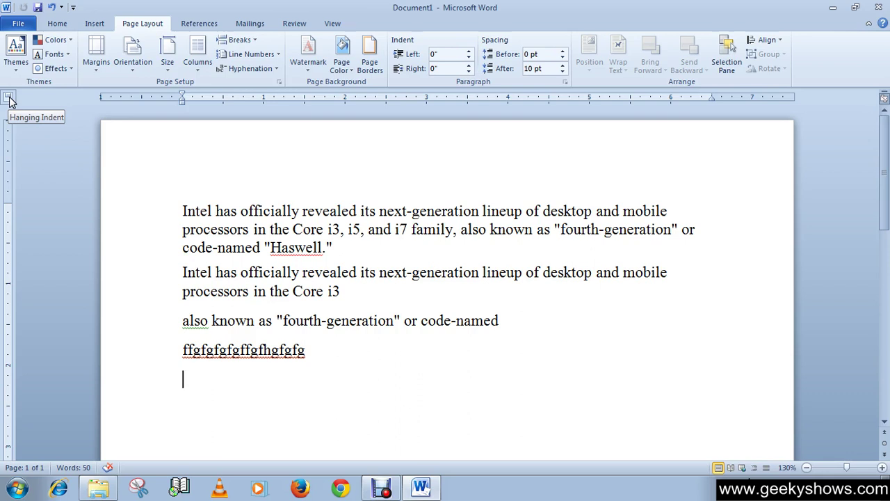
pyautogui.click(9, 99)
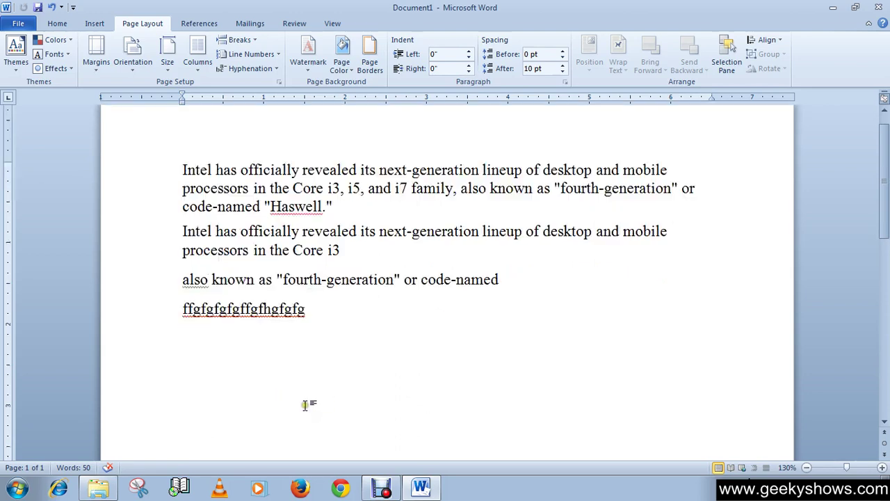
# Step: Delete the sample text below the last paragraph and remove the left tab stop at about 1.4 inches
pyautogui.press('BackSpace')
pyautogui.press('BackSpace')
pyautogui.press('BackSpace')
pyautogui.press('BackSpace')
pyautogui.press('BackSpace')
pyautogui.press('BackSpace')
pyautogui.press('BackSpace')
pyautogui.press('BackSpace')
pyautogui.press('BackSpace')
pyautogui.press('BackSpace')
pyautogui.press('BackSpace')
pyautogui.press('BackSpace')
pyautogui.press('BackSpace')
pyautogui.press('BackSpace')
pyautogui.press('BackSpace')
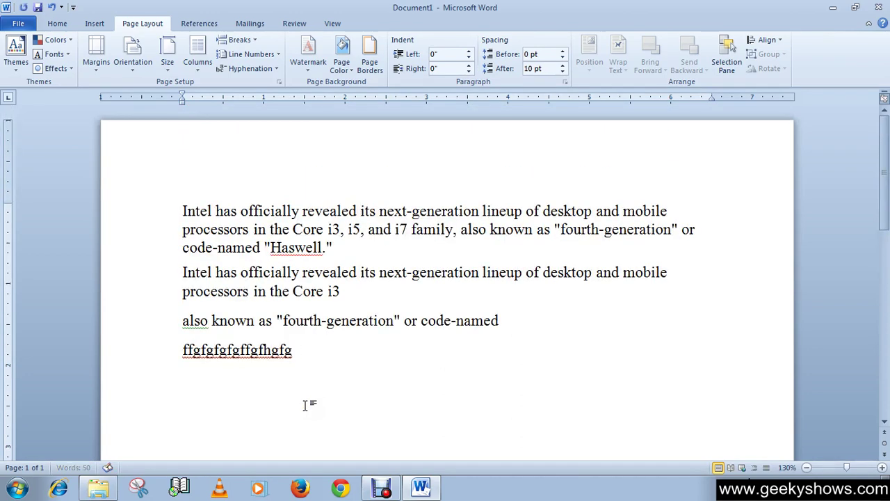
pyautogui.press('BackSpace')
pyautogui.press('BackSpace')
pyautogui.press('BackSpace')
pyautogui.press('BackSpace')
pyautogui.scroll(-1, 304, 406)
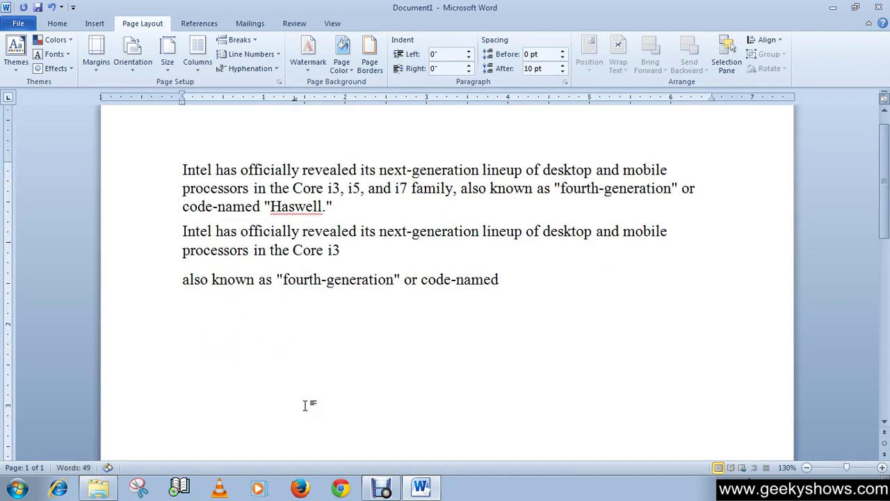
pyautogui.scroll(1, 304, 404)
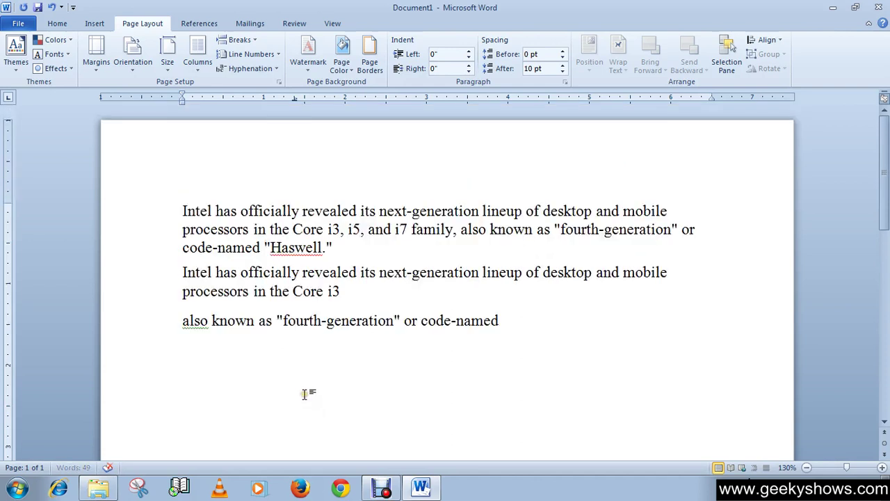
pyautogui.moveTo(299, 97); pyautogui.dragTo(296, 158)
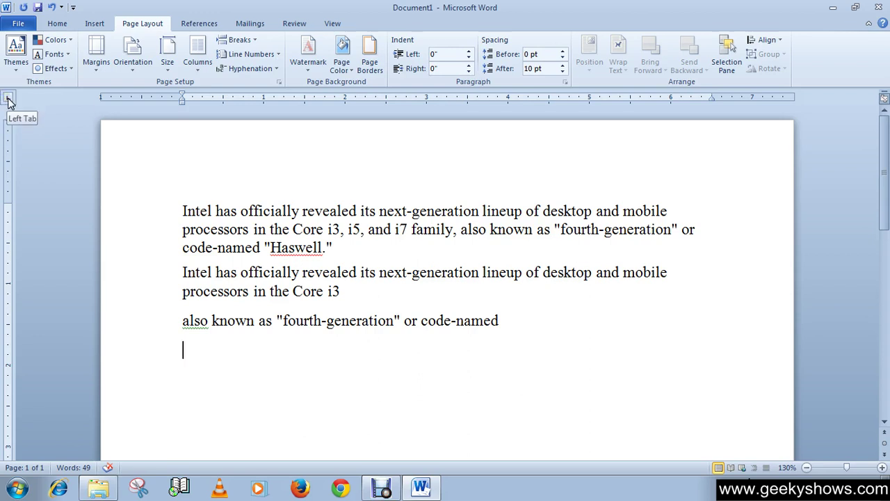
# Step: Enter "ghghgh", "hghghjg" and "fgfghf" on the blank line, separated by default tab spacing
pyautogui.click(7, 101)
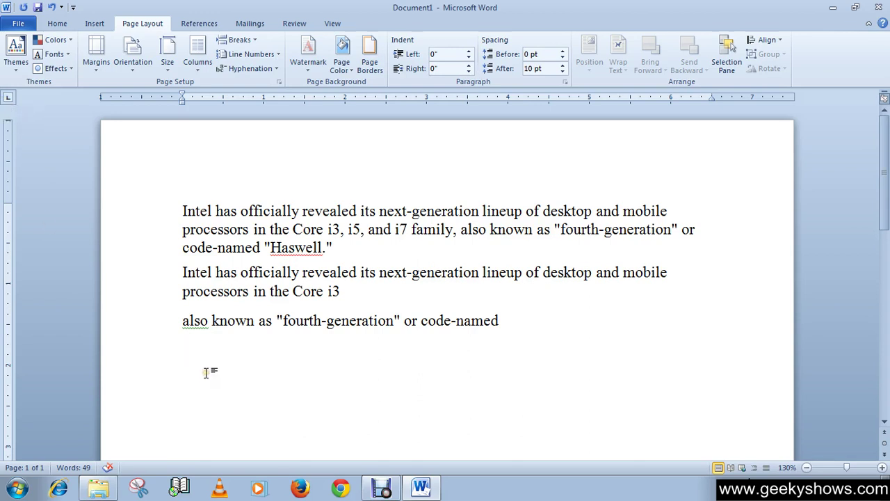
pyautogui.write('ghghgh')
pyautogui.press('Tab')
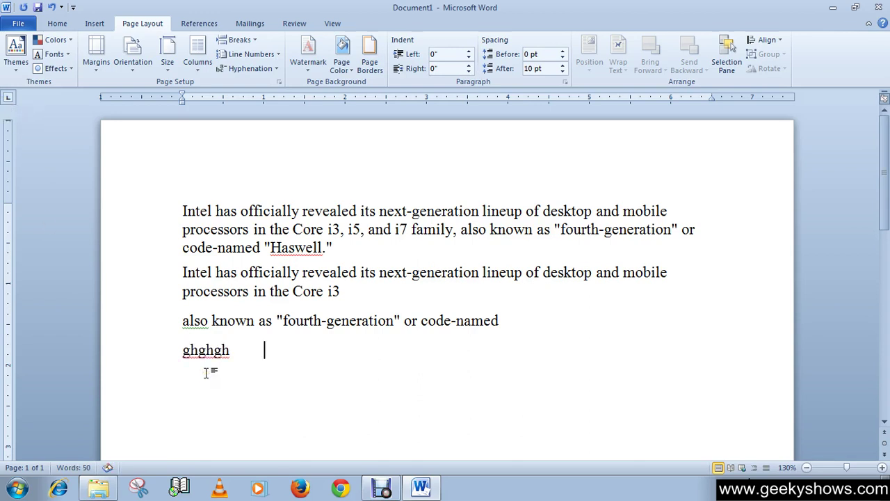
pyautogui.write('hghghjg')
pyautogui.press('Tab')
pyautogui.write('fgfghf')
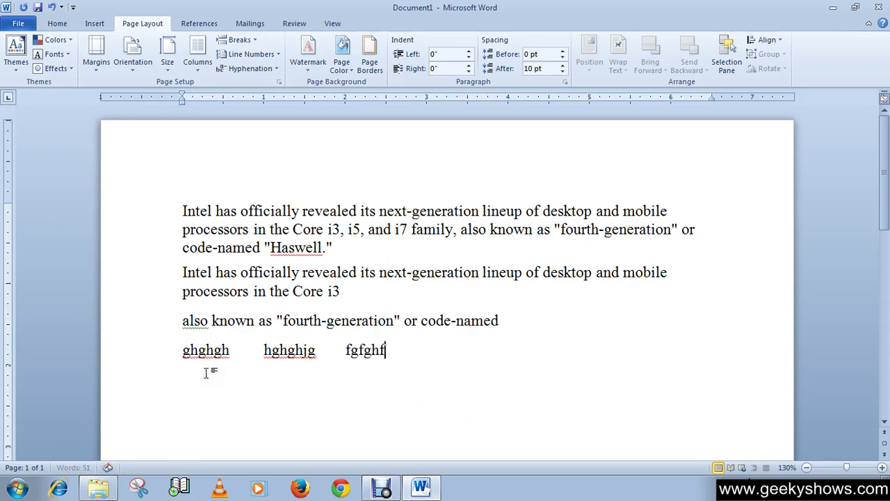
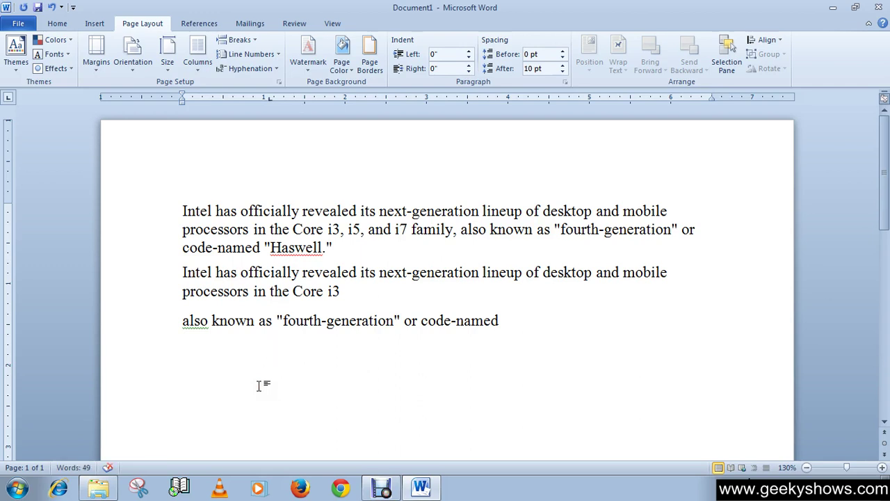
# Step: Try the left tab stop at about 1.1 inches with the text "ghghghghghj" and delete that text again
pyautogui.write('ghghghghghj')
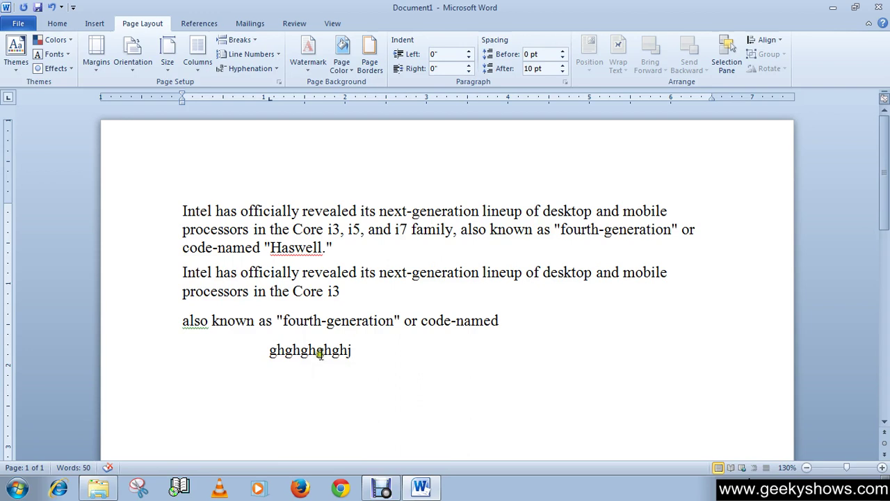
pyautogui.press('BackSpace')
pyautogui.press('BackSpace')
pyautogui.press('BackSpace')
pyautogui.press('BackSpace')
pyautogui.press('BackSpace')
pyautogui.press('BackSpace')
pyautogui.press('BackSpace')
pyautogui.press('BackSpace')
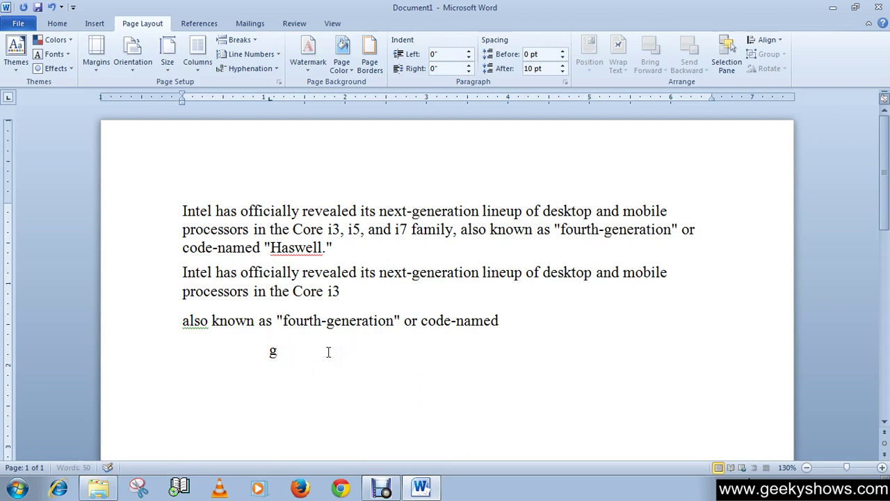
pyautogui.press('BackSpace')
# Step: Add a center tab stop at about 2.4 inches for the blank line
pyautogui.click(9, 100)
pyautogui.click(9, 101)
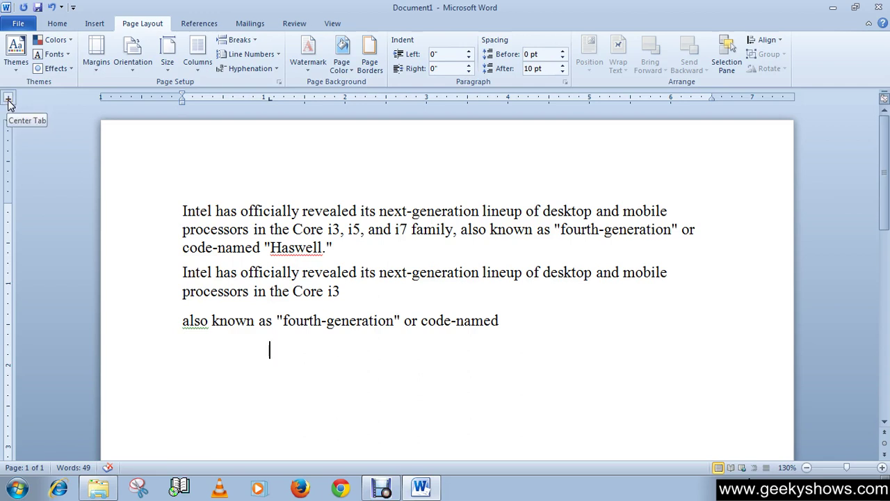
pyautogui.click(9, 101)
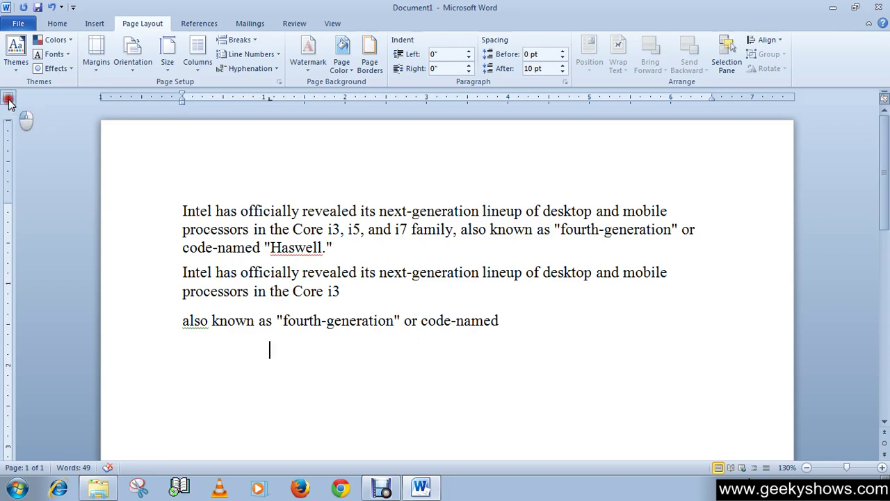
pyautogui.click(9, 101)
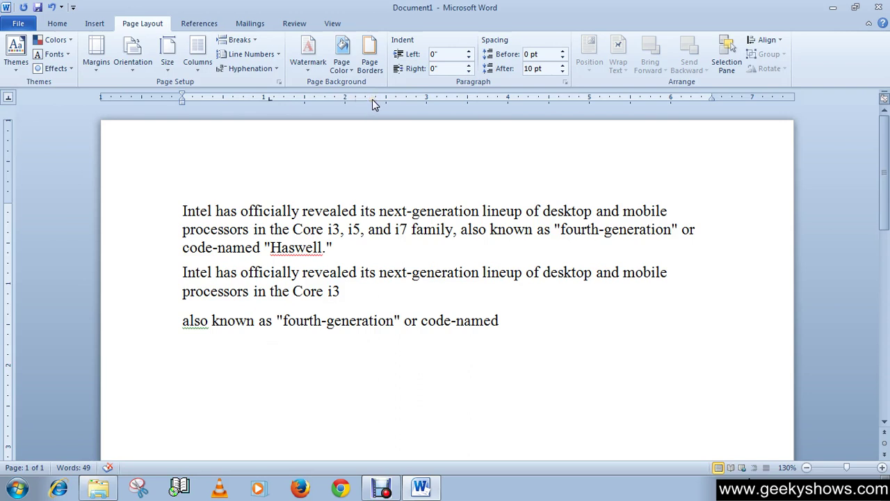
pyautogui.click(374, 100)
# Step: Enter "kjhjhjhjjhjh jjhj hjhj jhjh jhj" at the center tab stop
pyautogui.click(370, 261)
pyautogui.press('Tab')
pyautogui.write('kjhjhjhj')
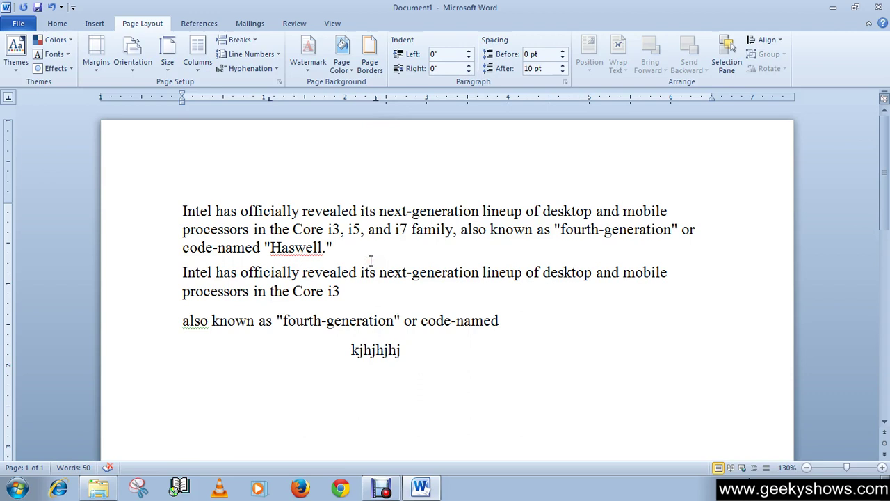
pyautogui.write('jhjh jjhj')
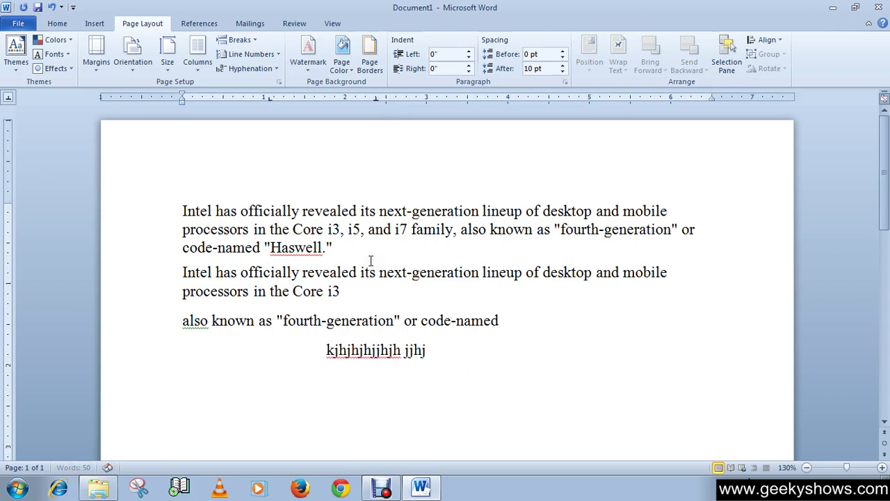
pyautogui.write(' hjhj jhjh')
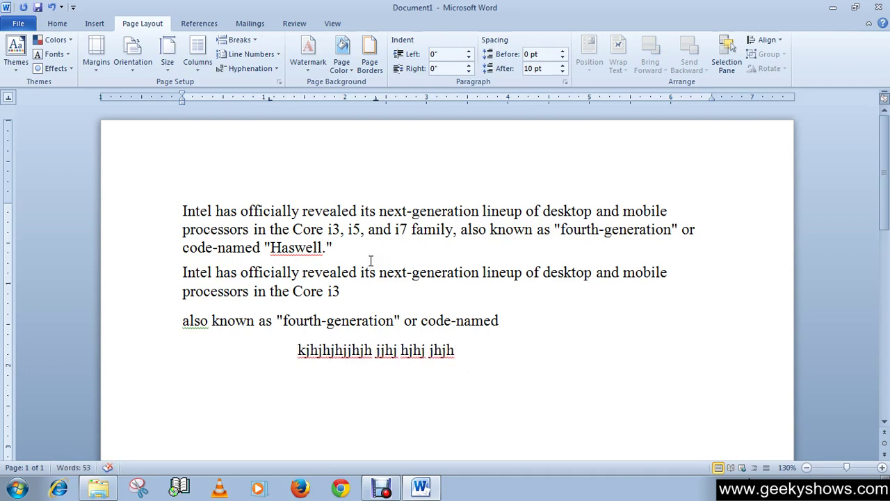
pyautogui.write(' jhj')
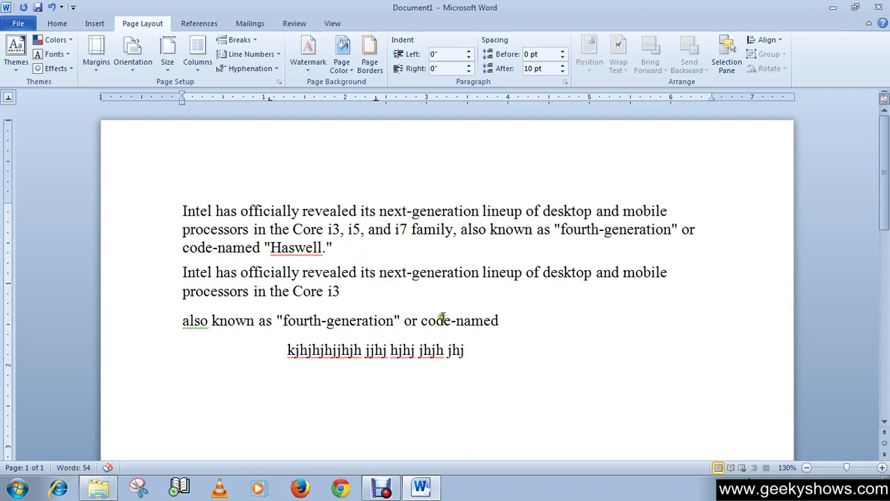
# Step: Delete the text entered at the center tab stop
pyautogui.click(472, 350)
pyautogui.moveTo(472, 350); pyautogui.dragTo(336, 354)
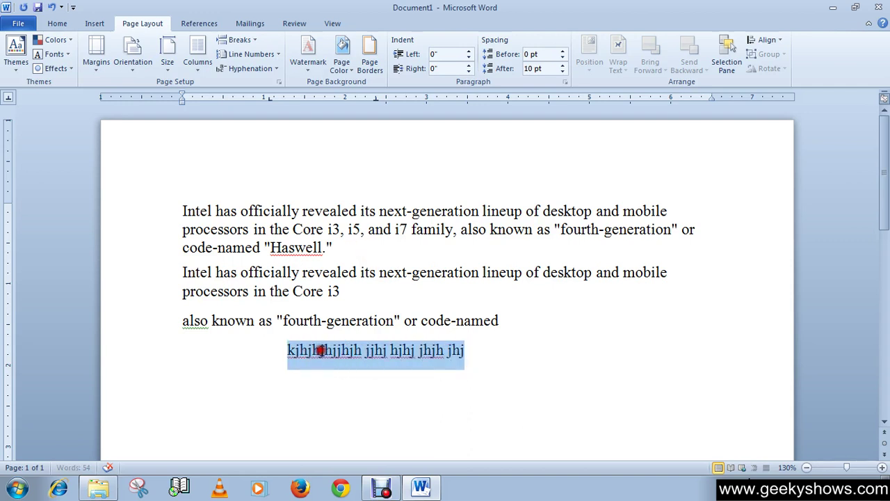
pyautogui.press('BackSpace')
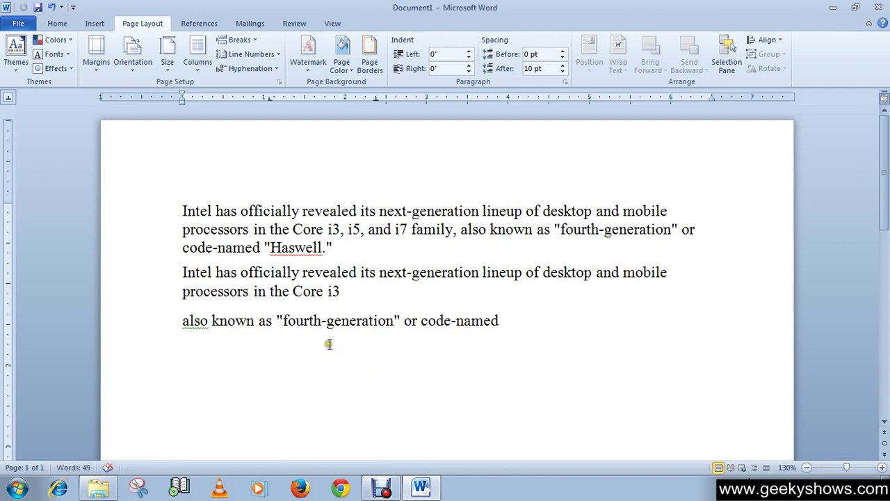
# Step: Add a right tab stop at about 3.75 inches and enter "ghghghghghgghhfg" at it
pyautogui.click(8, 102)
pyautogui.click(6, 98)
pyautogui.click(5, 98)
pyautogui.click(7, 99)
pyautogui.click(489, 99)
pyautogui.write('ghghghghghg')
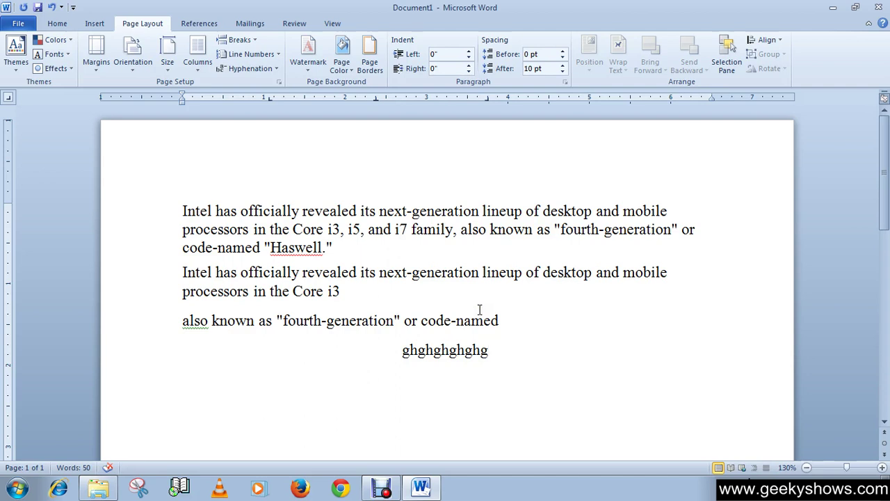
pyautogui.write('ghhfg')
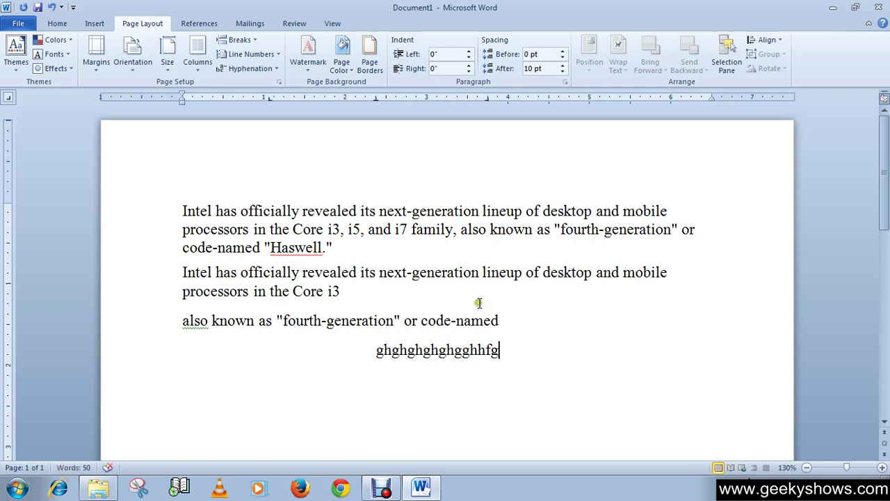
# Step: Add a decimal tab stop at about 5 inches and enter "hgh hgh hgj hg" at it
pyautogui.click(9, 98)
pyautogui.click(7, 98)
pyautogui.click(8, 99)
pyautogui.click(591, 100)
pyautogui.press('Tab')
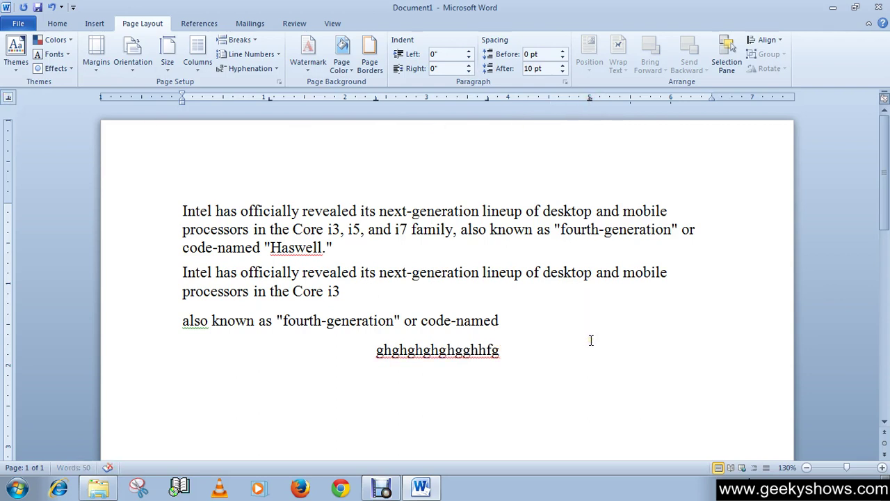
pyautogui.write('hgh hgh hgj hg')
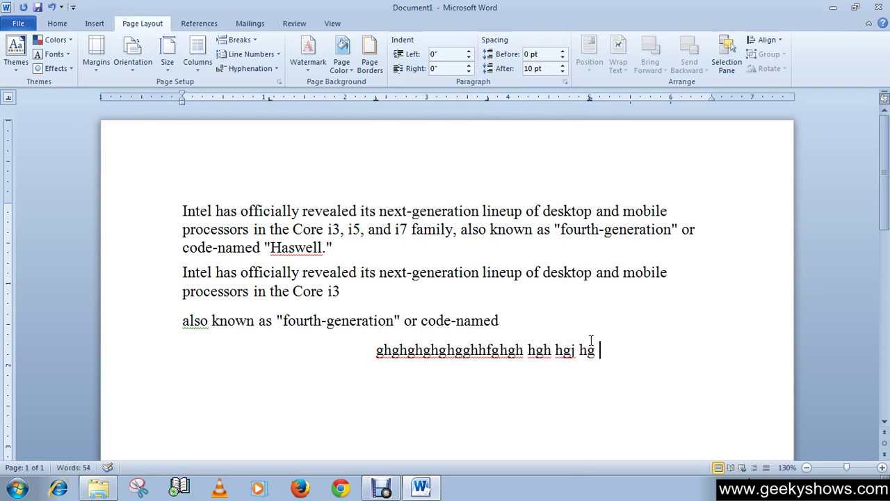
# Step: Shorten the text at the decimal tab stop to "hgh"
pyautogui.press('BackSpace')
pyautogui.press('BackSpace')
pyautogui.press('BackSpace')
pyautogui.press('BackSpace')
pyautogui.press('BackSpace')
pyautogui.press('BackSpace')
pyautogui.press('BackSpace')
pyautogui.press('BackSpace')
pyautogui.press('BackSpace')
pyautogui.press('BackSpace')
pyautogui.press('BackSpace')
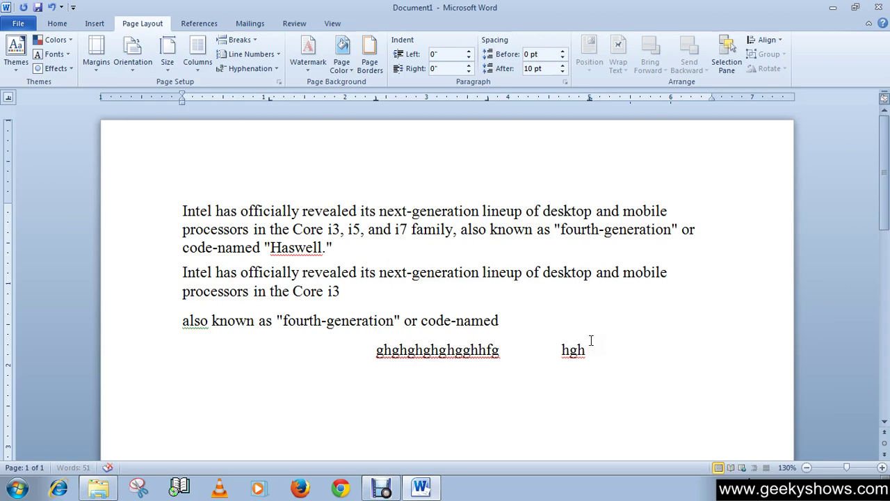
# Step: Start a new line and add a bar tab at about 1.6 inches on the ruler
pyautogui.press('Return')
pyautogui.click(9, 98)
pyautogui.click(9, 98)
pyautogui.click(9, 98)
pyautogui.click(9, 98)
pyautogui.click(9, 98)
pyautogui.click(9, 98)
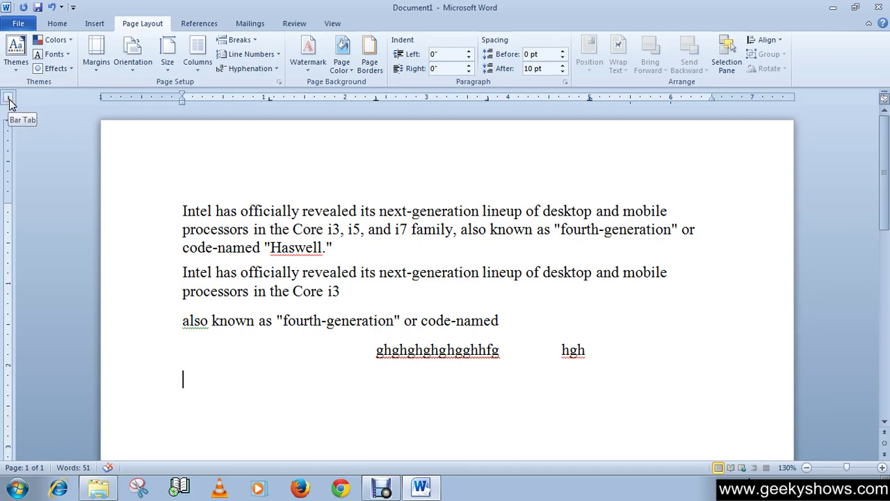
pyautogui.click(244, 107)
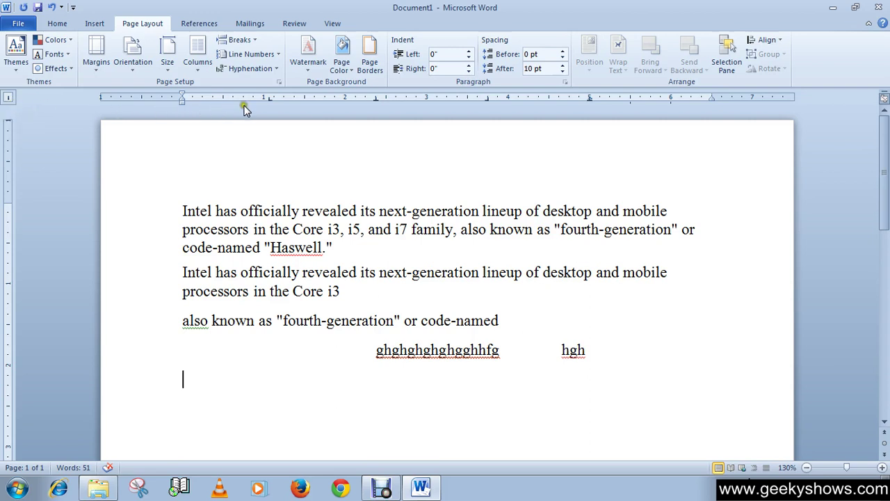
pyautogui.click(316, 103)
# Step: Enter trial text such as "fgfgfgfg" on the line with the bar tab and delete it again
pyautogui.write('fgf')
pyautogui.press('BackSpace')
pyautogui.press('BackSpace')
pyautogui.press('BackSpace')
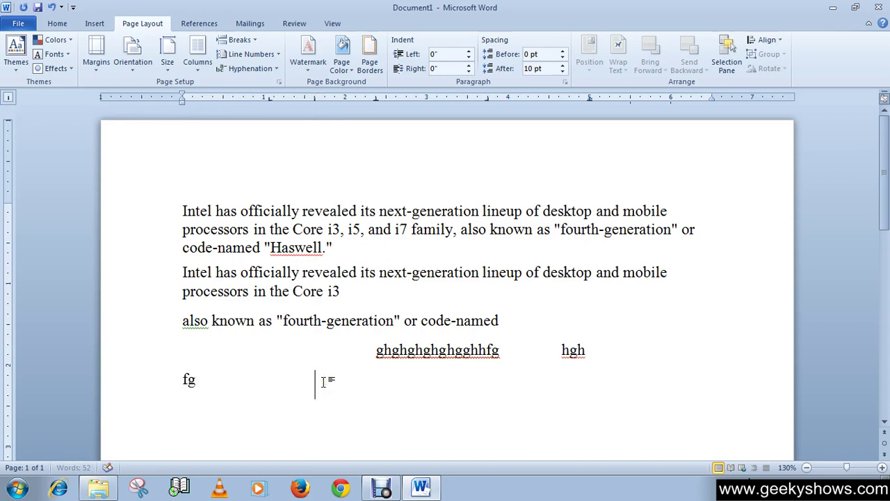
pyautogui.write('fgfgfgfg')
pyautogui.press('BackSpace')
pyautogui.press('BackSpace')
pyautogui.press('BackSpace')
pyautogui.press('BackSpace')
pyautogui.press('BackSpace')
pyautogui.press('BackSpace')
pyautogui.press('BackSpace')
pyautogui.press('BackSpace')
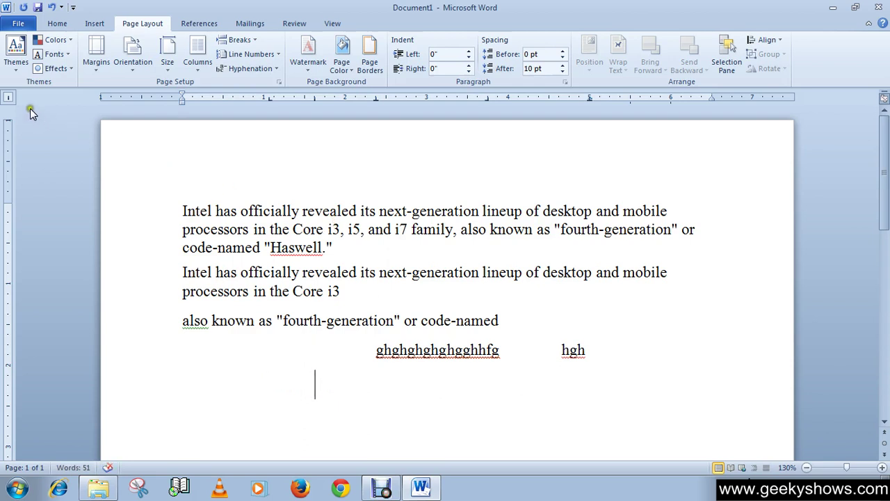
# Step: Remove the bar tab from the ruler and place the cursor on a new line below
pyautogui.click(8, 99)
pyautogui.moveTo(315, 97)
pyautogui.mouseDown()
pyautogui.moveTo(332, 119)
pyautogui.moveTo(319, 229)
pyautogui.mouseUp()
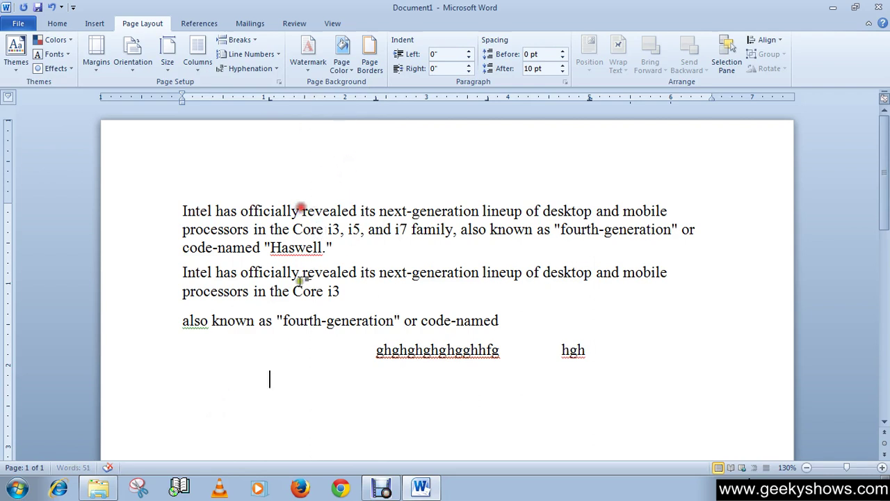
pyautogui.click(253, 408)
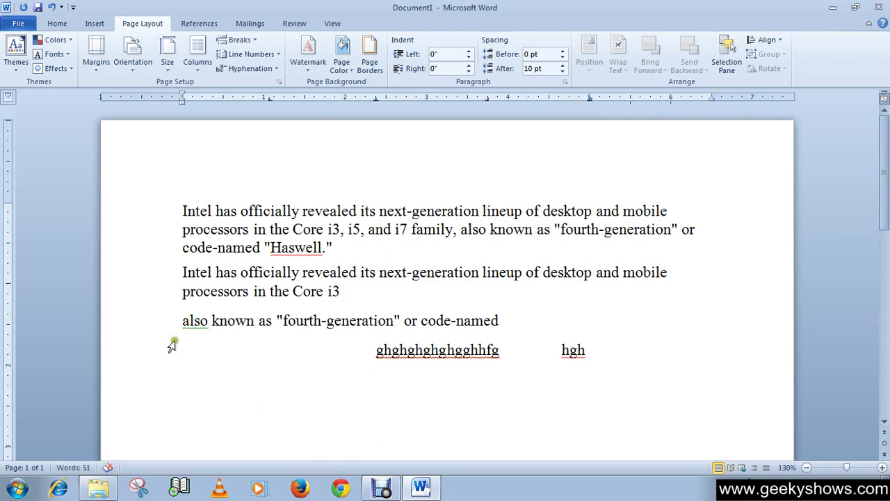
# Step: Set the new paragraph's first line indent to about 0.6 inches on the ruler
pyautogui.click(9, 98)
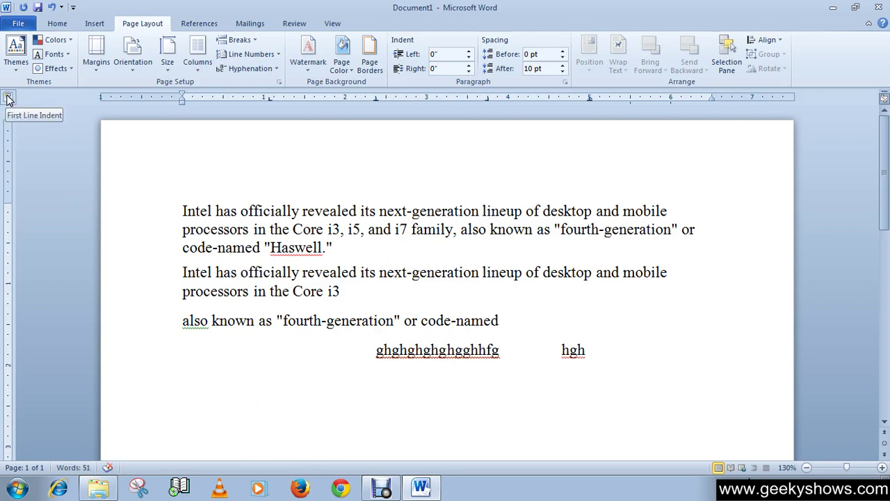
pyautogui.click(212, 96)
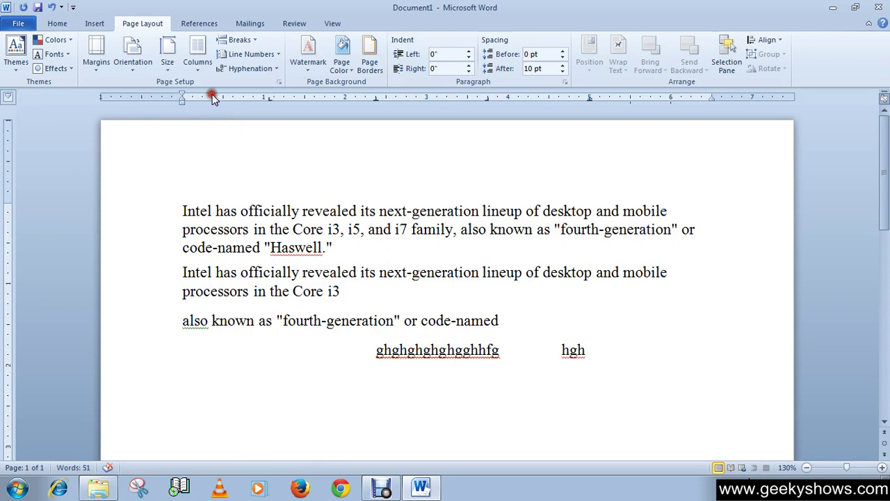
pyautogui.click(271, 96)
pyautogui.click(233, 97)
# Step: Enter filler text in the indented paragraph, starting "hghg ghjg jhj hjk hkhjk" and continuing with long runs of k and j
pyautogui.write('hghg  ghjg')
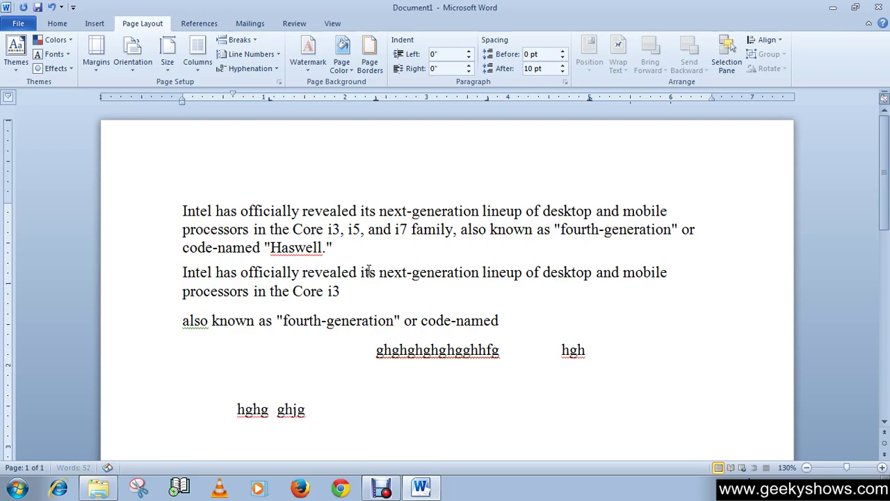
pyautogui.write(' jhj hjk hkhjk jhj')
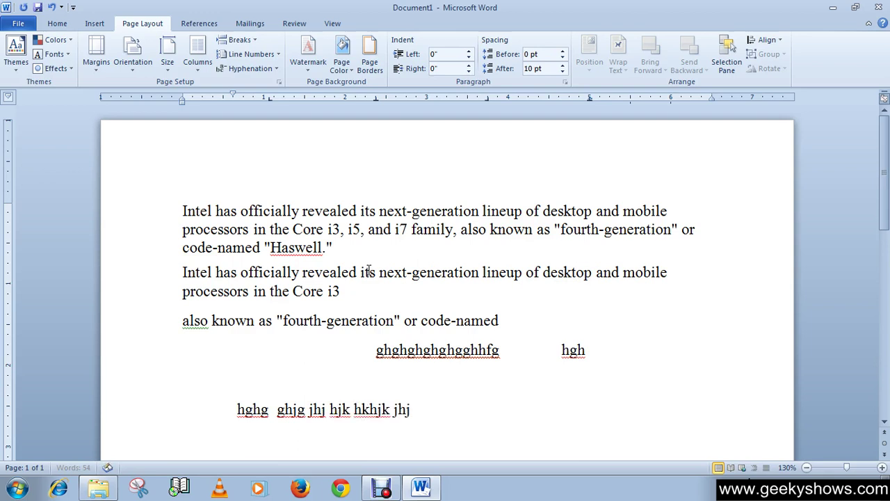
pyautogui.write('kkkkkkkkhjjjjjjjjjjjjjjjjjjjjjjjjjj hjh')
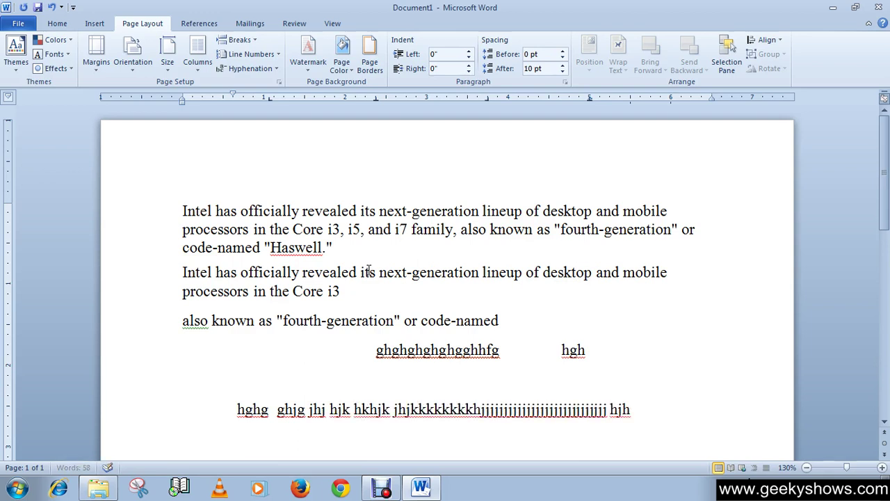
# Step: Try a manual line break followed by "jhjhj", and delete back into the paragraph's run of j characters
pyautogui.hotkey('shift', 'Return')
pyautogui.write('jhjhj')
pyautogui.press('BackSpace')
pyautogui.press('BackSpace')
pyautogui.press('BackSpace')
pyautogui.press('BackSpace')
pyautogui.press('BackSpace')
pyautogui.press('BackSpace')
pyautogui.press('BackSpace')
pyautogui.press('BackSpace')
pyautogui.press('BackSpace')
pyautogui.press('BackSpace')
pyautogui.press('BackSpace')
pyautogui.press('BackSpace')
pyautogui.press('BackSpace')
pyautogui.press('BackSpace')
pyautogui.press('BackSpace')
pyautogui.press('BackSpace')
pyautogui.press('BackSpace')
pyautogui.press('BackSpace')
pyautogui.press('BackSpace')
pyautogui.press('BackSpace')
pyautogui.press('BackSpace')
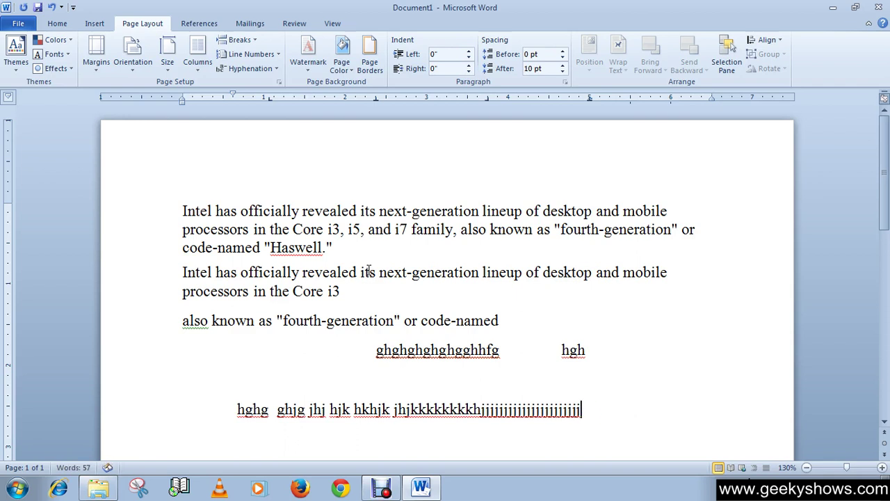
# Step: Extend the paragraph with filler text beginning "hghg hgh jhg jhjk" until it wraps onto a second line, ending with "jh jkh j h"
pyautogui.write('hghg hgh  jh')
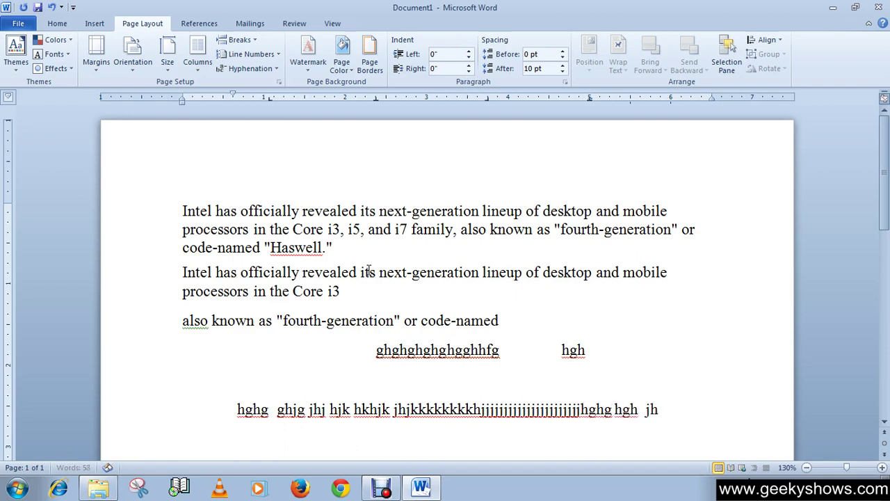
pyautogui.write('g jhjk jhjh j')
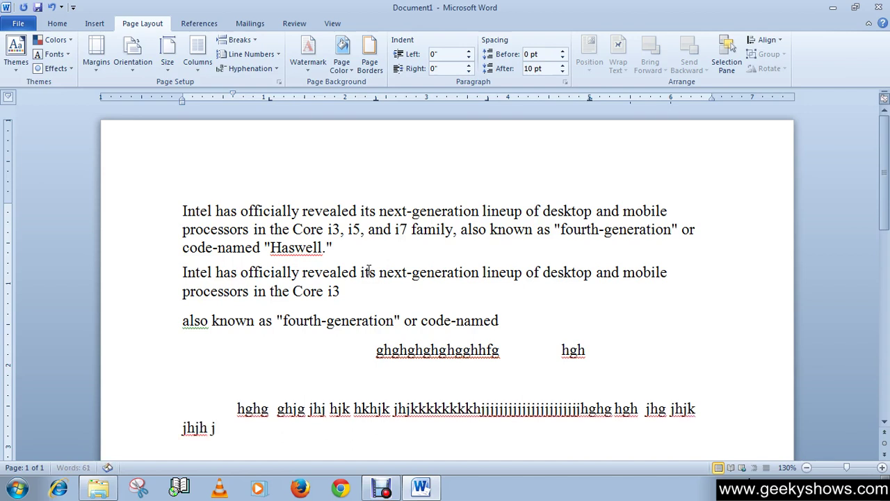
pyautogui.write('h k jhjk  jhjk hkj')
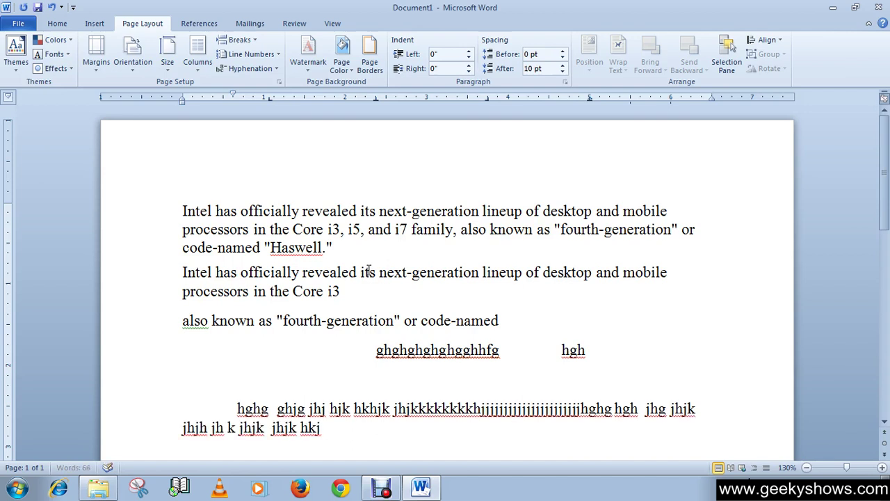
pyautogui.write(' jhjh  hjhjk  jh jkh j h')
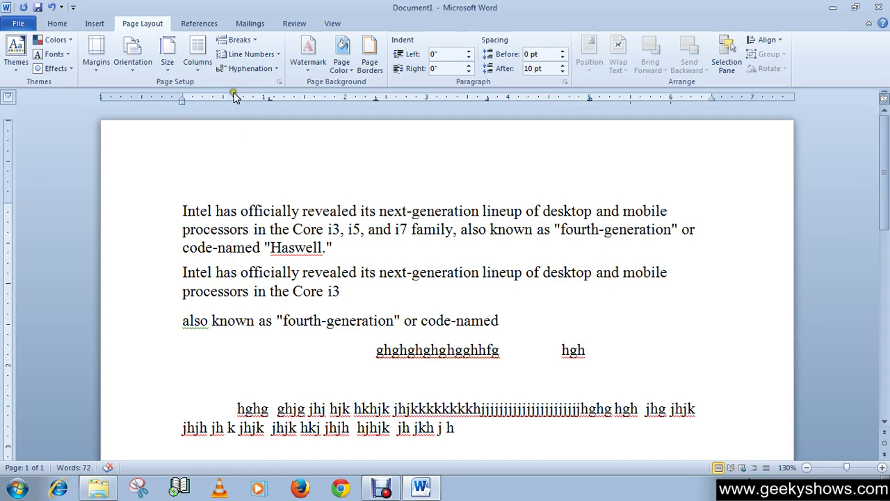
# Step: Add another paragraph with the same first line indent reading "jhghghghj jhjhj hkjkj kjkj kjk kj"
pyautogui.scroll(-2, 241, 412)
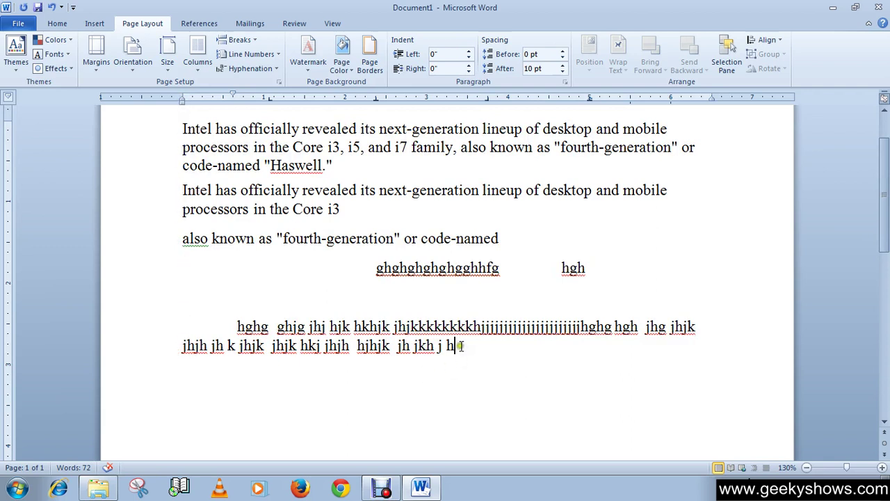
pyautogui.write('jhghghghj')
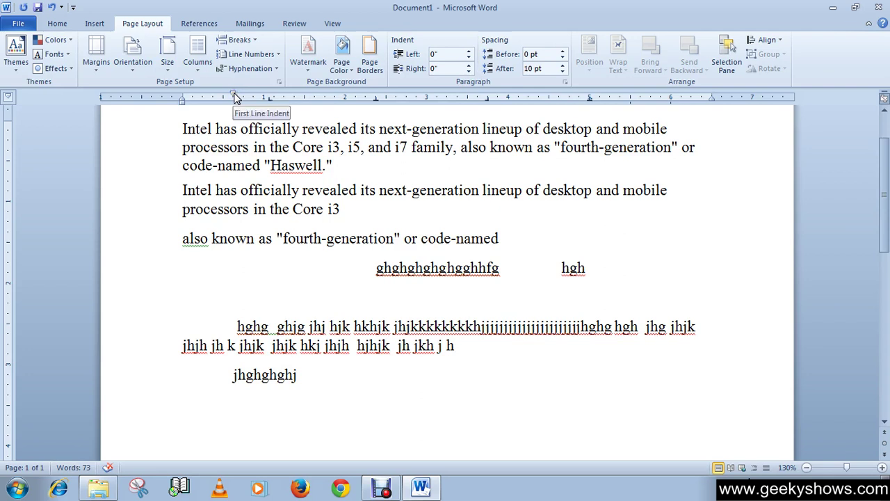
pyautogui.write('  jhjh')
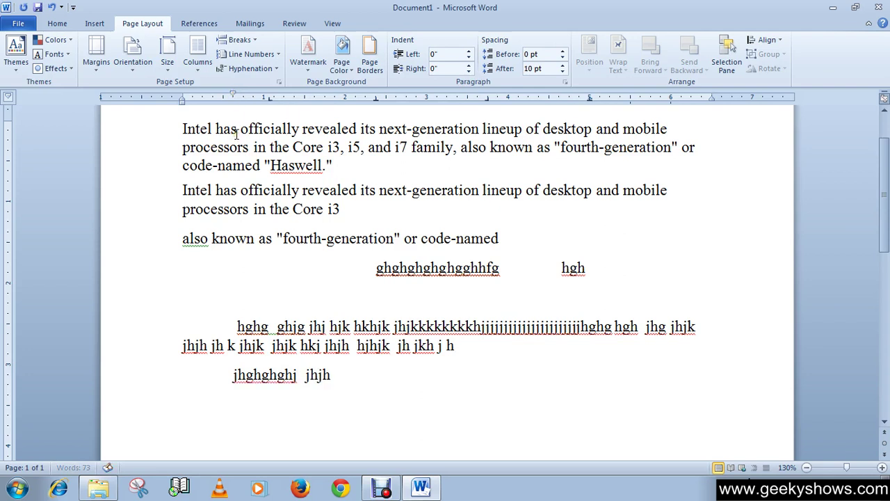
pyautogui.write('j hkjkj kjkj  kjk kj')
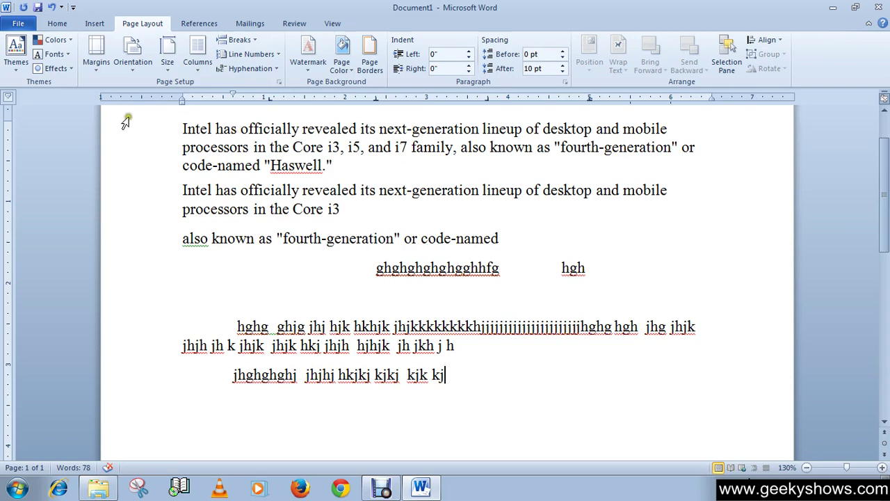
# Step: Start a new paragraph and reset its first line indent to 0 inches on the ruler
pyautogui.click(6, 97)
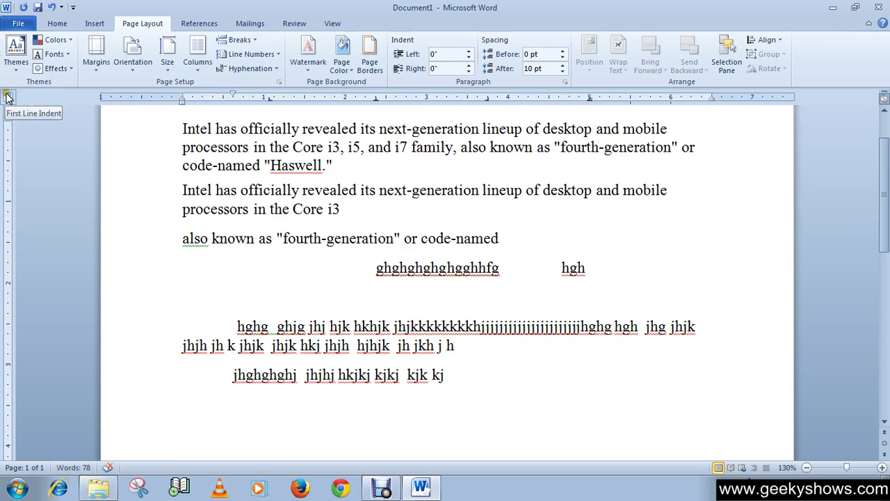
pyautogui.click(7, 97)
pyautogui.press('Return')
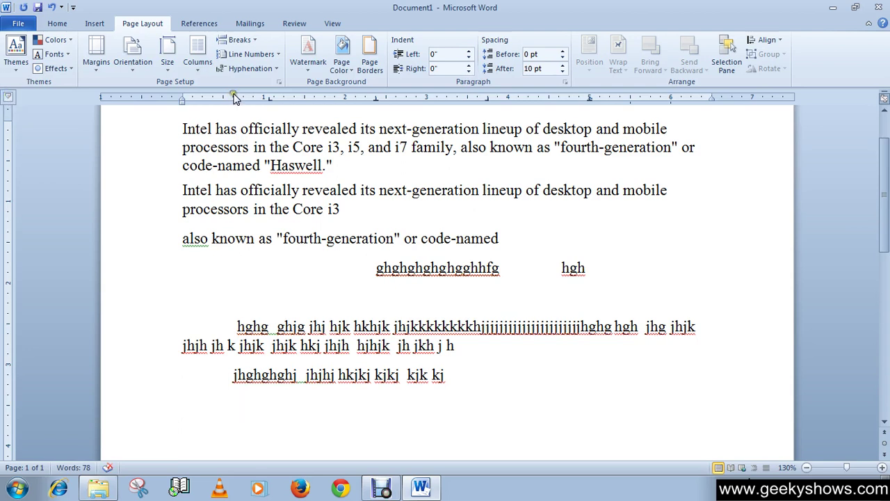
pyautogui.moveTo(233, 98); pyautogui.dragTo(183, 98)
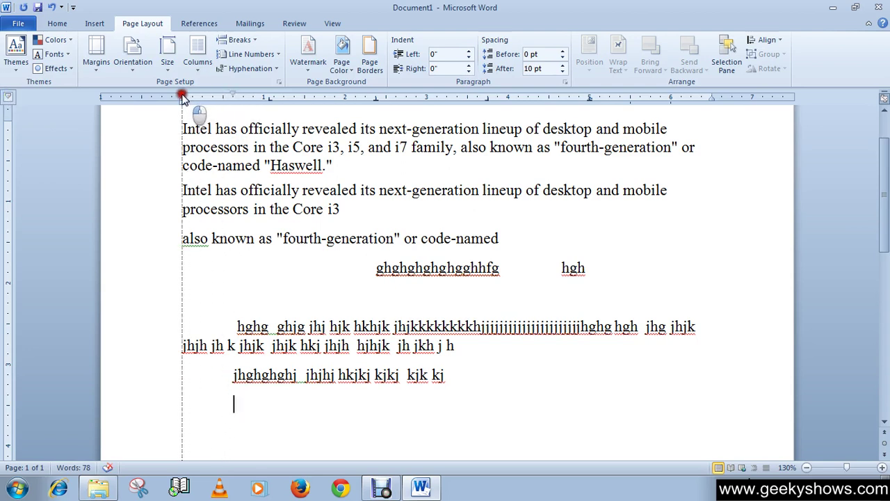
# Step: Set a hanging indent at 0.5 inches and fill the first line with sample text from "gjgghghghghgh" to "jhjkh jhjhjk"
pyautogui.click(8, 100)
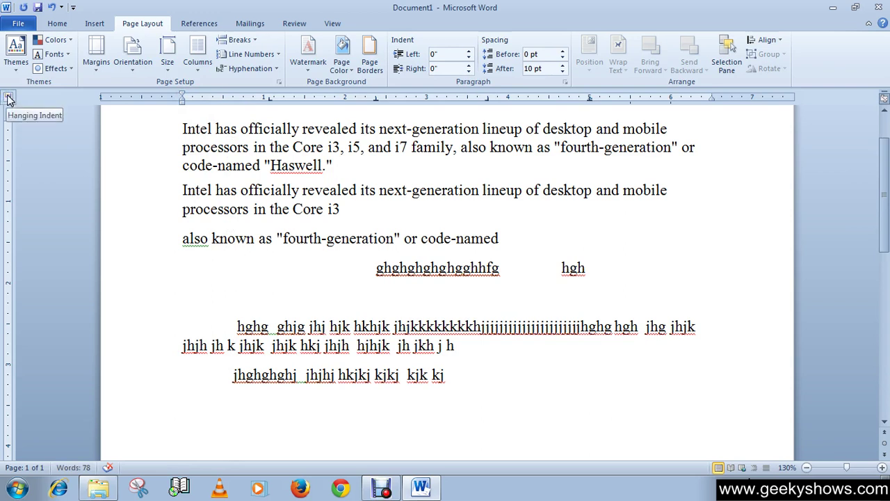
pyautogui.click(222, 100)
pyautogui.write('gjgghgh')
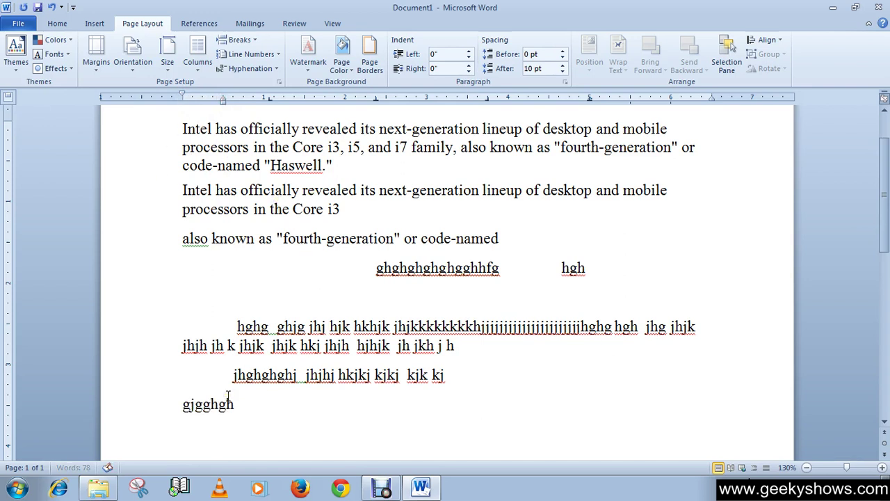
pyautogui.write('ghghgh gh h ghgh')
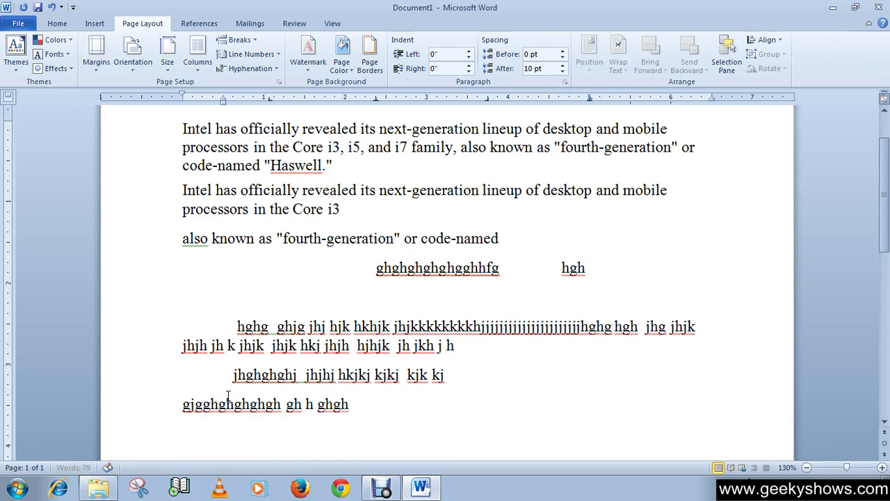
pyautogui.write(' h ghghg hg hghjg ')
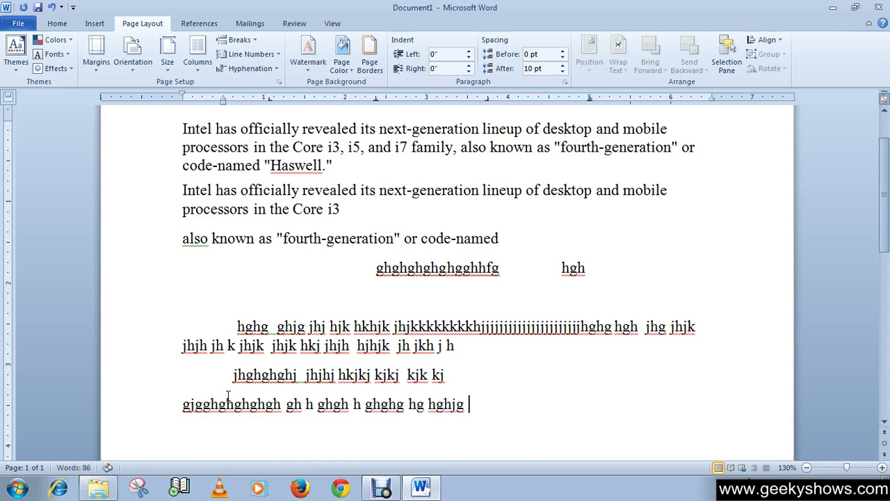
pyautogui.write('hghg gjhj  jh h')
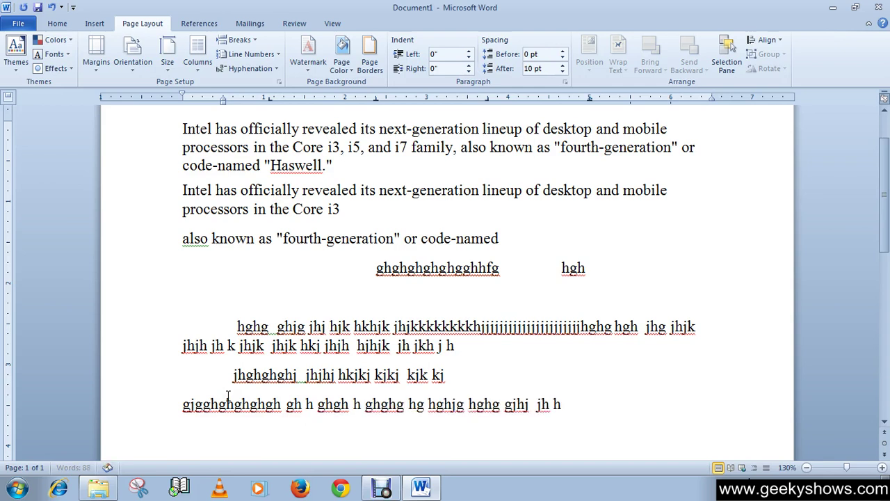
pyautogui.write('jh kjjk   jhjkh  jhjhjk')
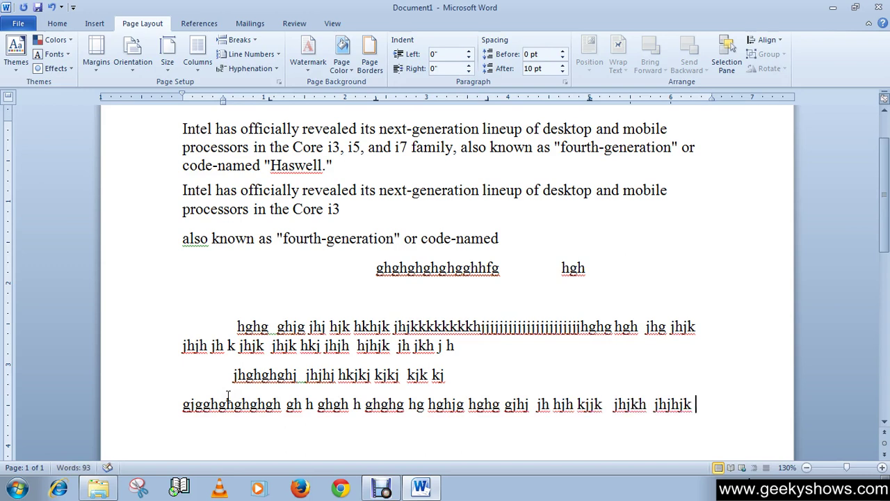
# Step: Continue the hanging-indent paragraph onto its second line with filler text from "hjkh jh jhj" to "khjk hjh jh"
pyautogui.press('Tab')
pyautogui.write('hjkh')
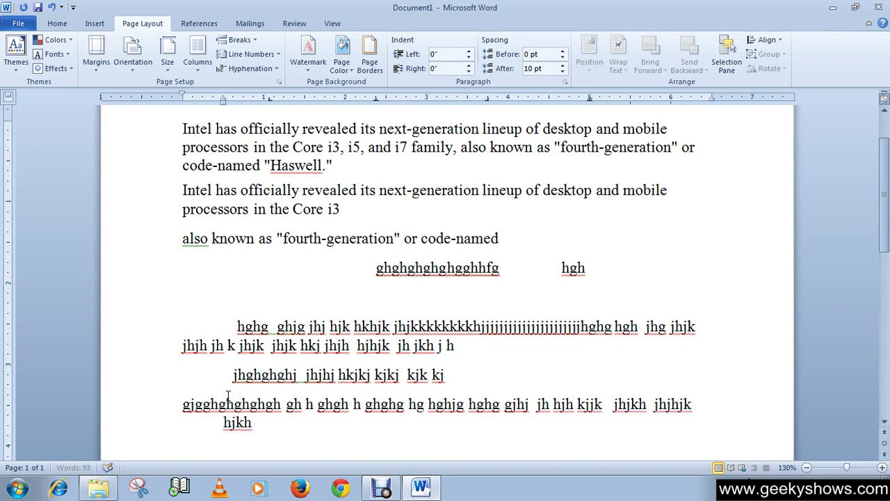
pyautogui.write(' jh jhj jhj jkh jh')
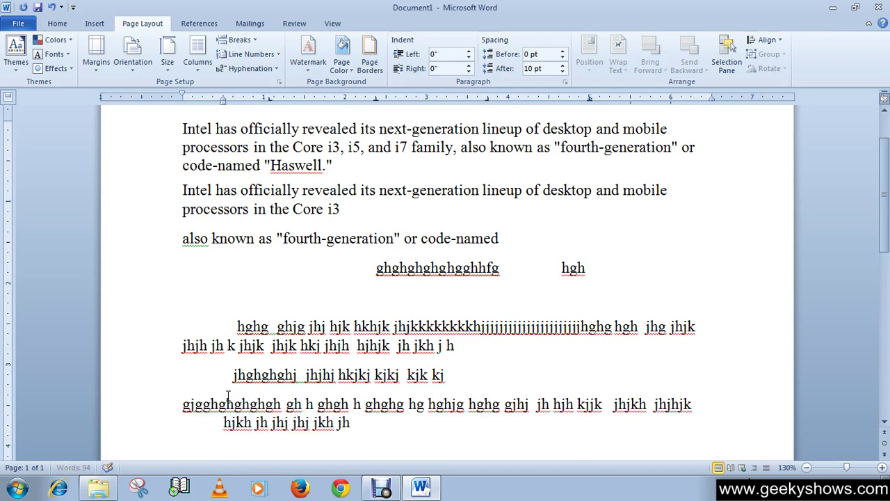
pyautogui.write(' jkh jkh kjgjk')
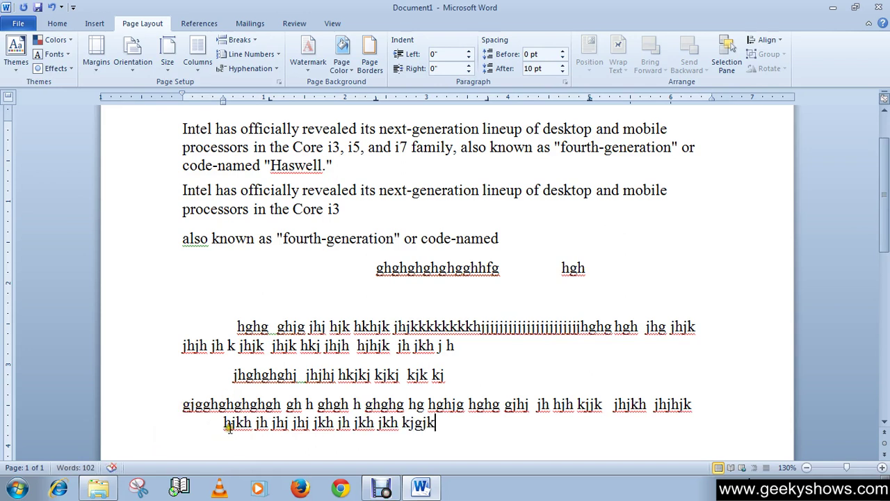
pyautogui.write('  j')
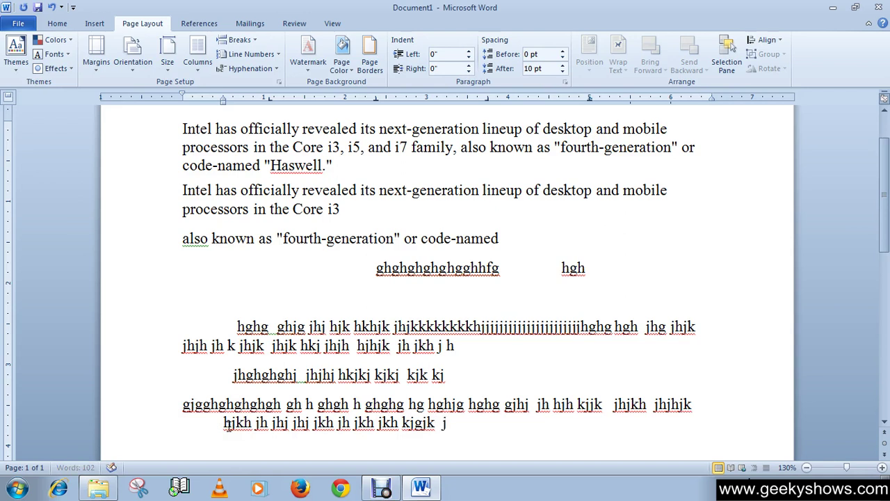
pyautogui.write('hjh jh jhj jkh kkjh')
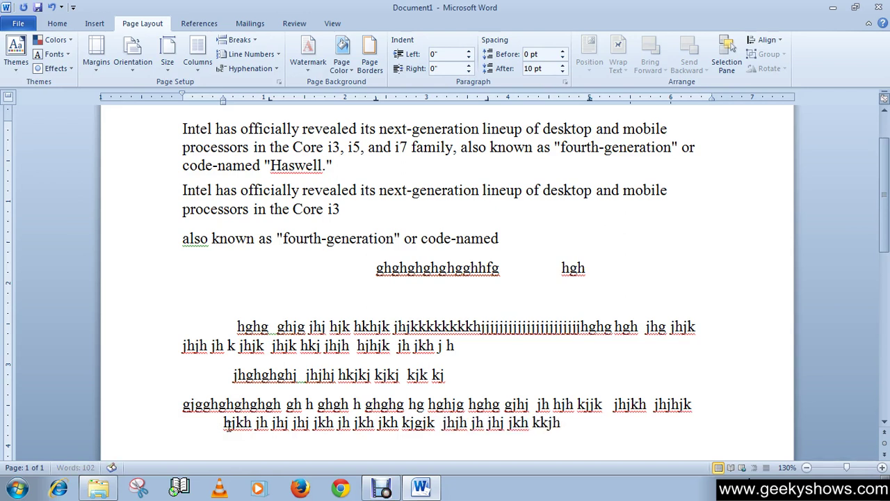
pyautogui.write(' h jkh khjk hjh jh')
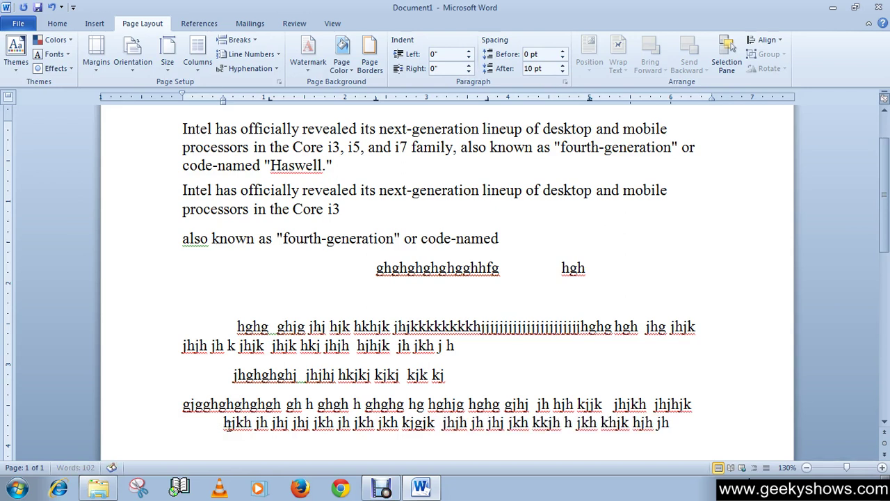
# Step: Extend the hanging-indent paragraph onto a third line with filler text from "jh jh j j jhjh" to "jh jkhkj h"
pyautogui.write('j hj jh jh jh j j')
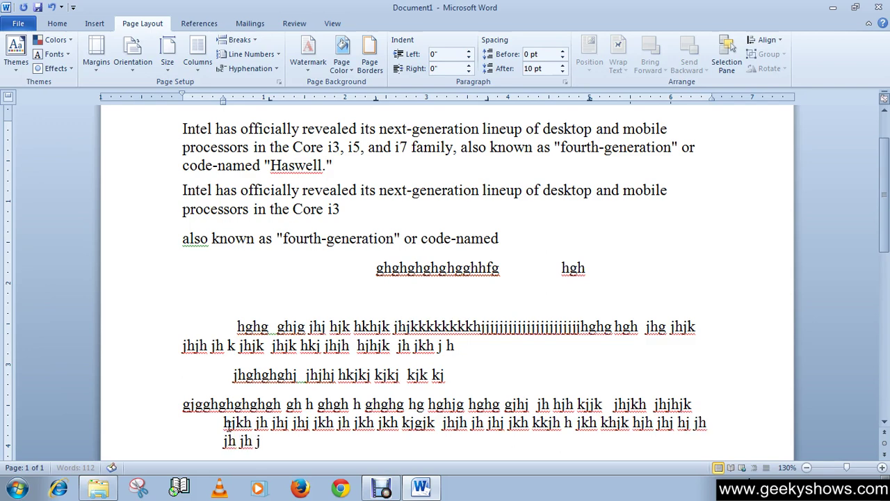
pyautogui.write(' jhjh')
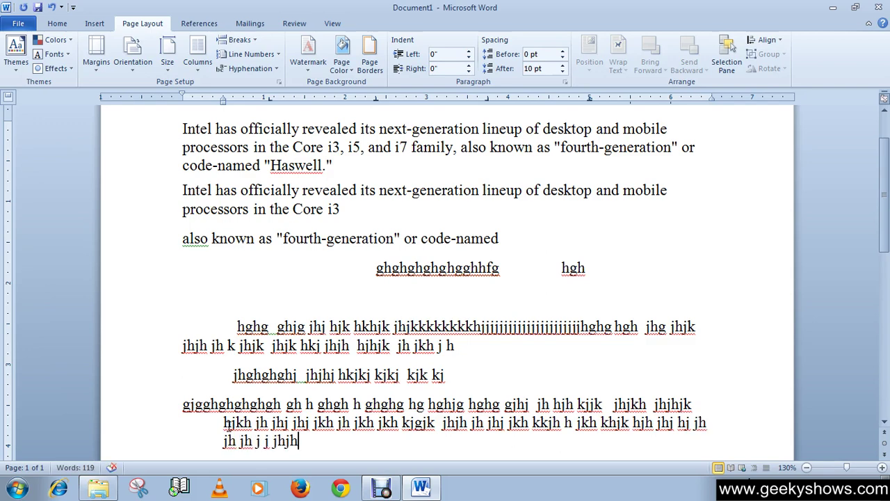
pyautogui.write(' hjhjk hjkhjkh j')
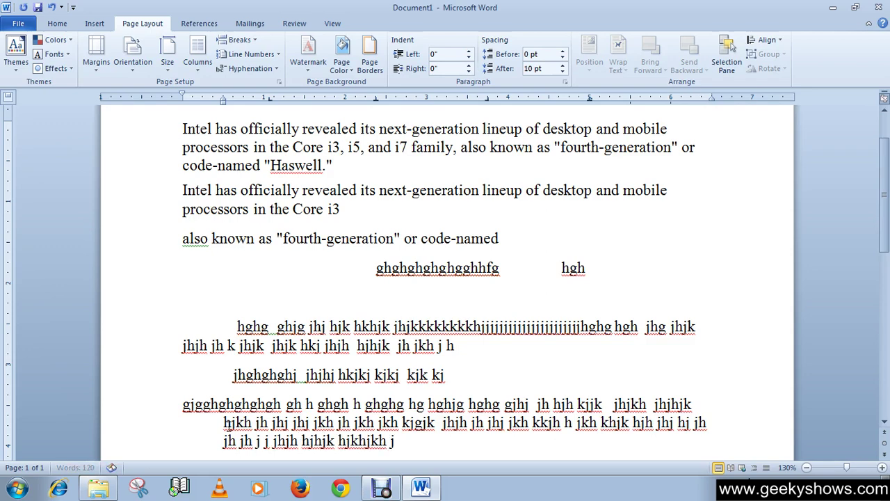
pyautogui.write('h jkhkj h')
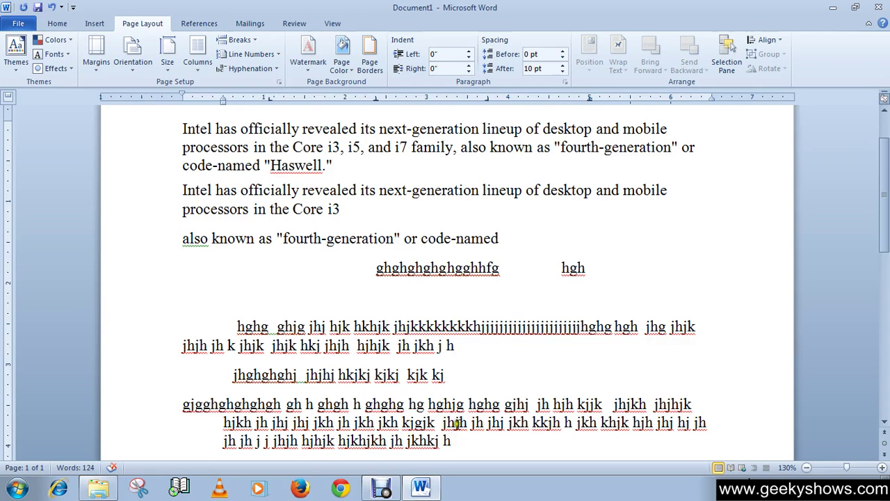
# Step: Delete the three filler paragraphs that demonstrate the first line and hanging indents
pyautogui.scroll(-2, 461, 425)
pyautogui.moveTo(459, 360); pyautogui.dragTo(212, 248)
pyautogui.press('Delete')
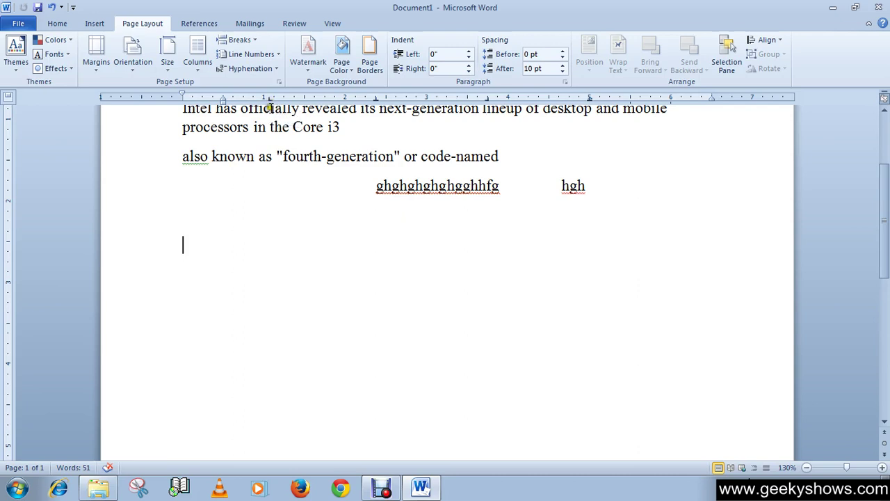
# Step: Remove all tab stops between about 1 and 5 inches from the empty paragraph's ruler
pyautogui.scroll(2, 273, 105)
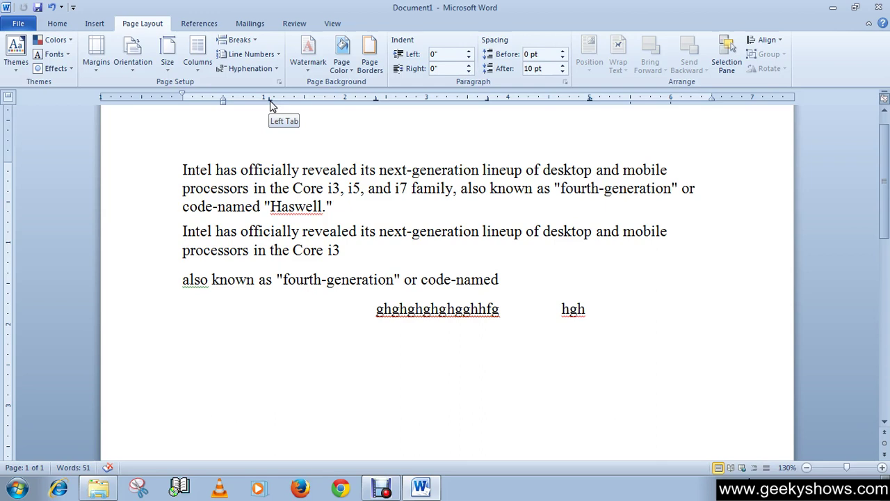
pyautogui.click(271, 101)
pyautogui.moveTo(271, 101); pyautogui.dragTo(264, 224)
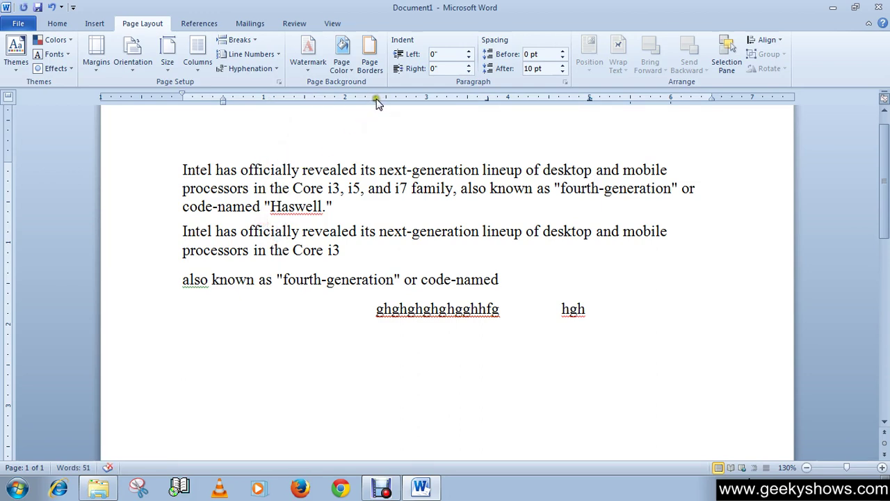
pyautogui.moveTo(376, 99); pyautogui.dragTo(356, 194)
pyautogui.moveTo(485, 105); pyautogui.dragTo(491, 164)
# Step: Cycle the tab selector to First Line Indent and reset the empty paragraph's hanging indent to 0 inches on the ruler
pyautogui.click(8, 99)
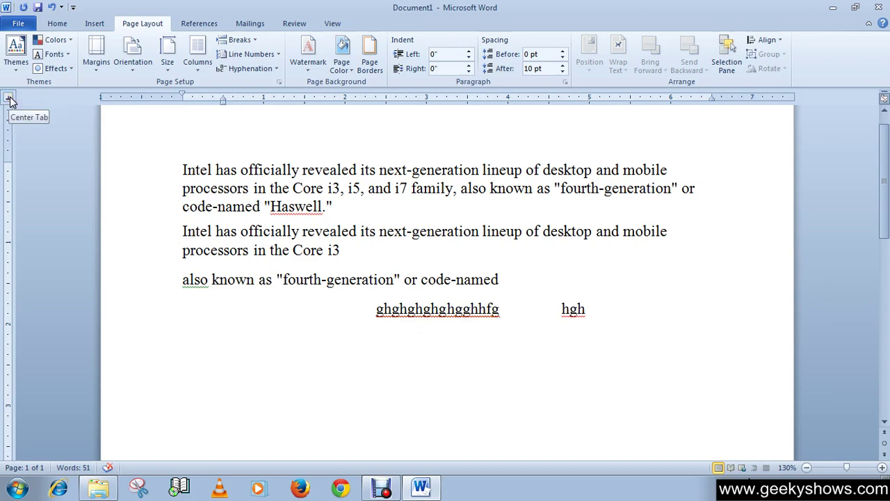
pyautogui.click(12, 99)
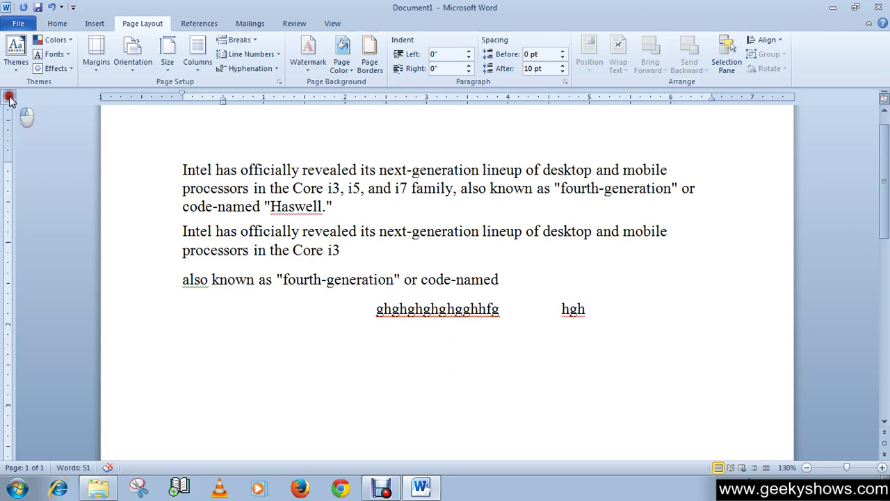
pyautogui.click(10, 97)
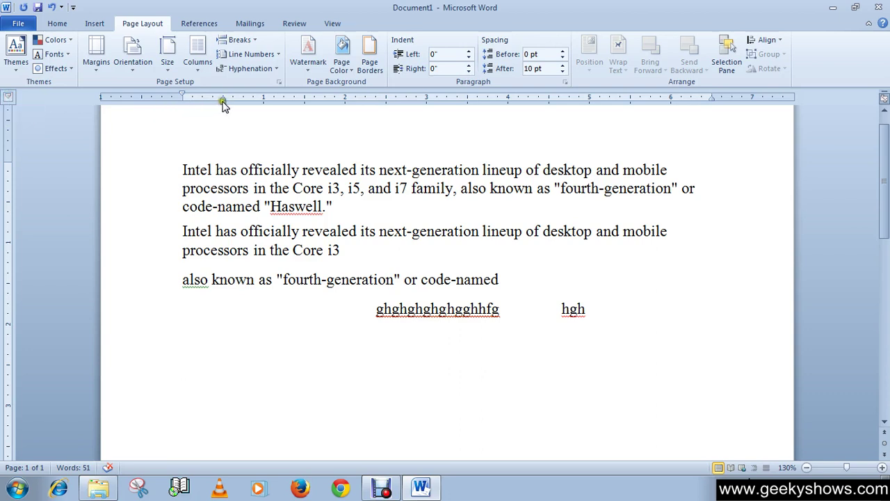
pyautogui.moveTo(222, 102); pyautogui.dragTo(71, 296)
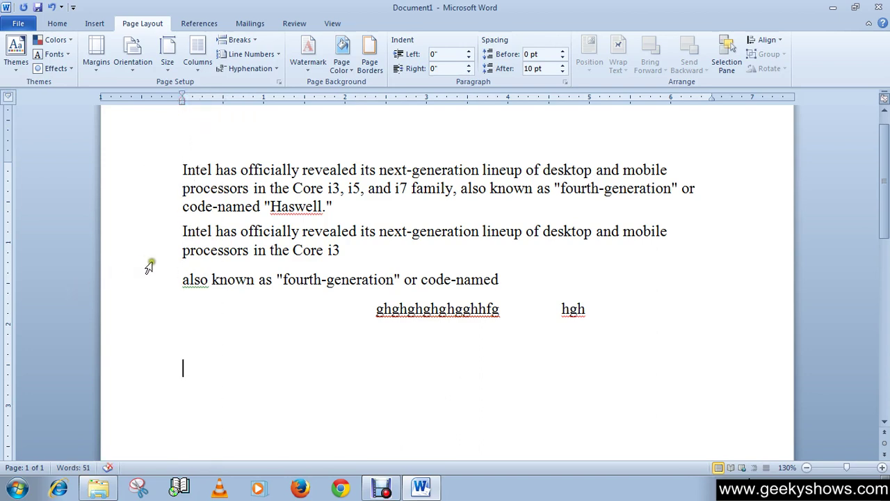